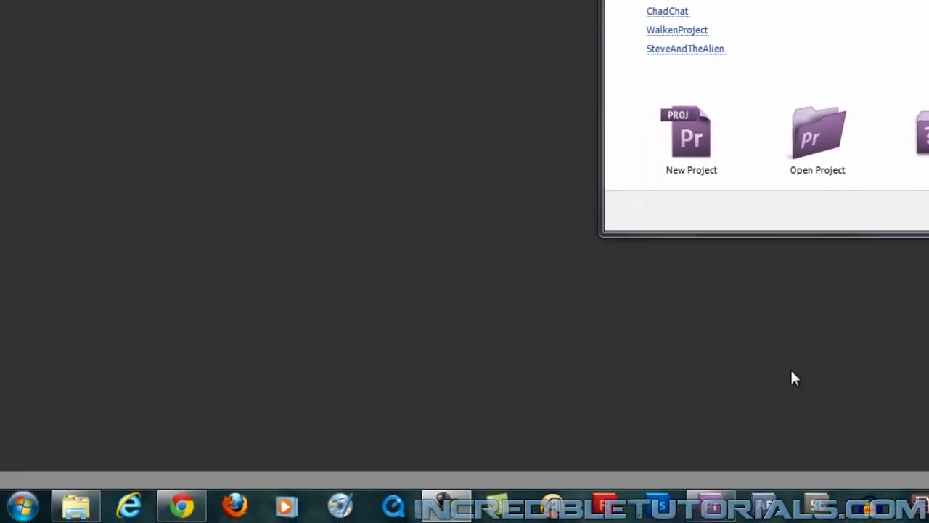
# Check Windows Live Movie Maker's recent list in the Start menu, then dismiss the menu
pyautogui.click(41, 508)
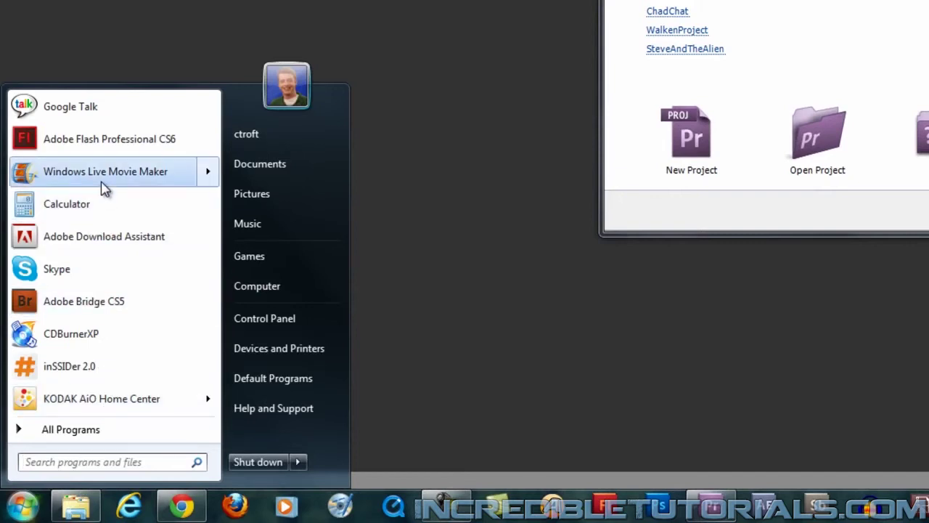
pyautogui.moveTo(103, 188)
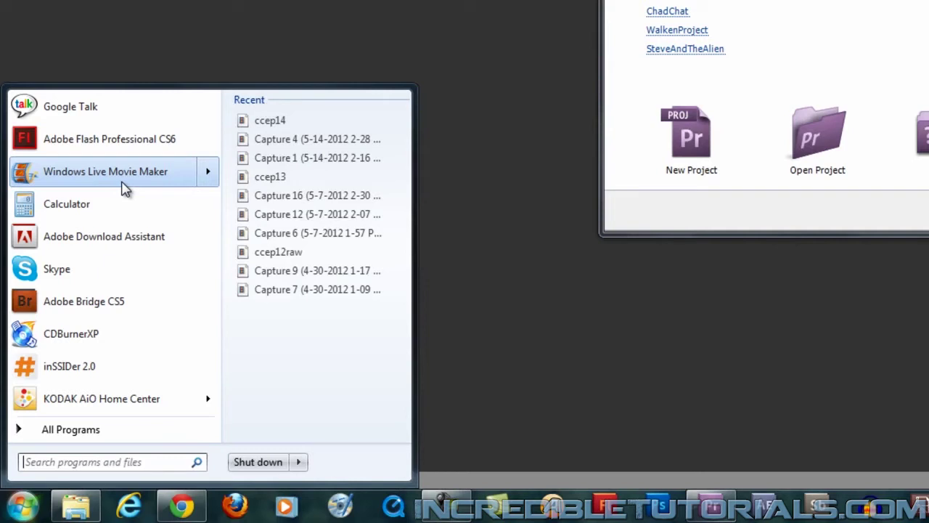
pyautogui.click(172, 5)
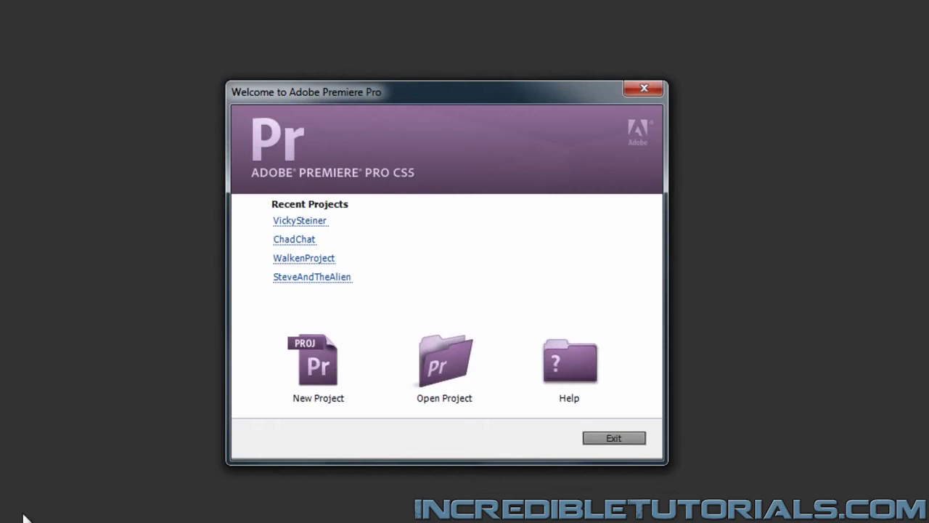
# Create project SteveandtheAlienTutorial in Tutorials > Camtasia Studio > IncredibleTutorialsPlus > Alien Chase Tutorial
pyautogui.click(311, 365)
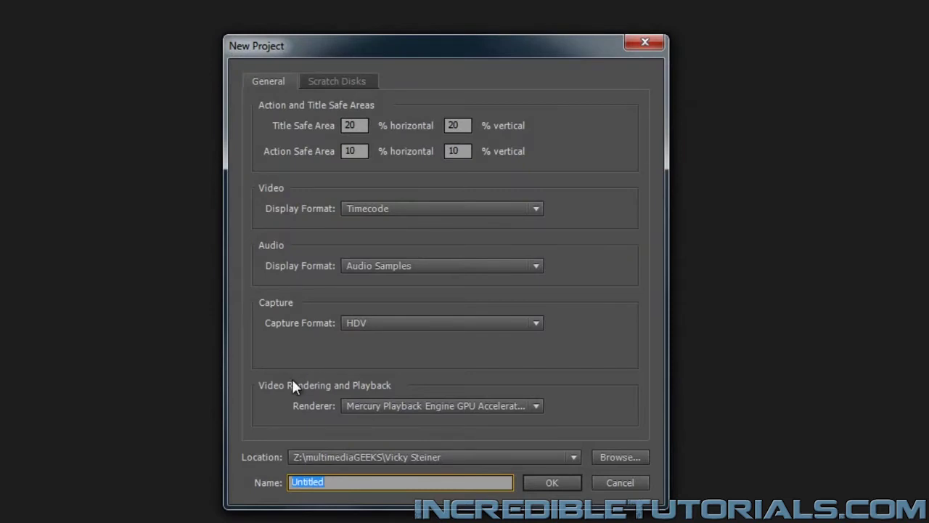
pyautogui.click(621, 457)
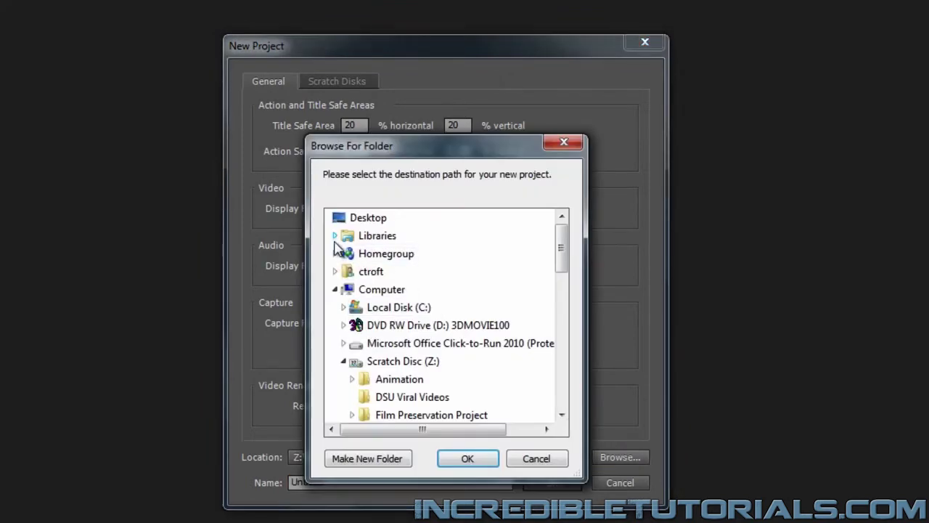
pyautogui.click(335, 236)
pyautogui.click(342, 360)
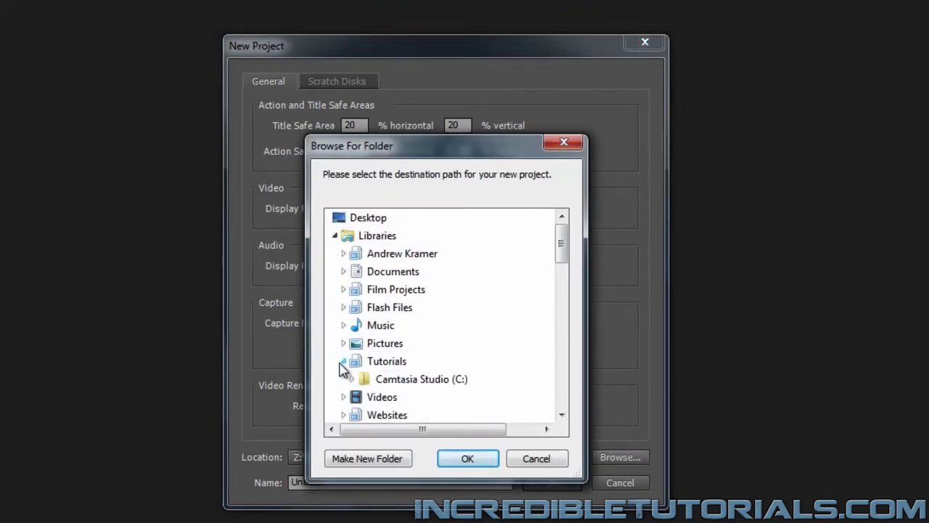
pyautogui.click(351, 378)
pyautogui.click(360, 361)
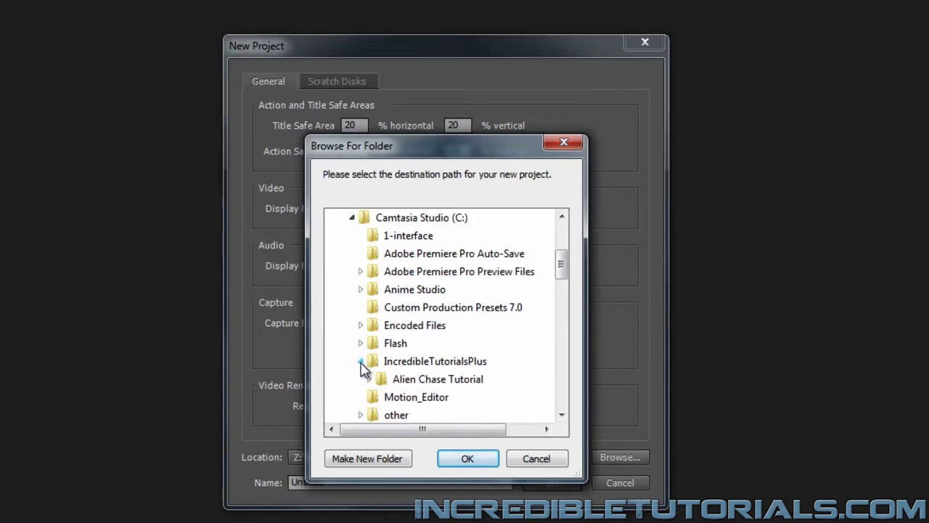
pyautogui.click(379, 379)
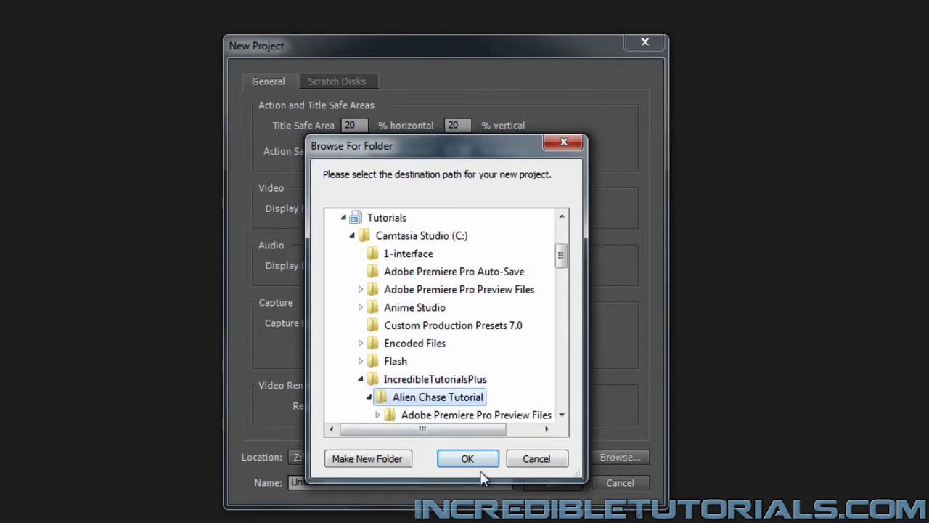
pyautogui.click(471, 462)
pyautogui.click(399, 482)
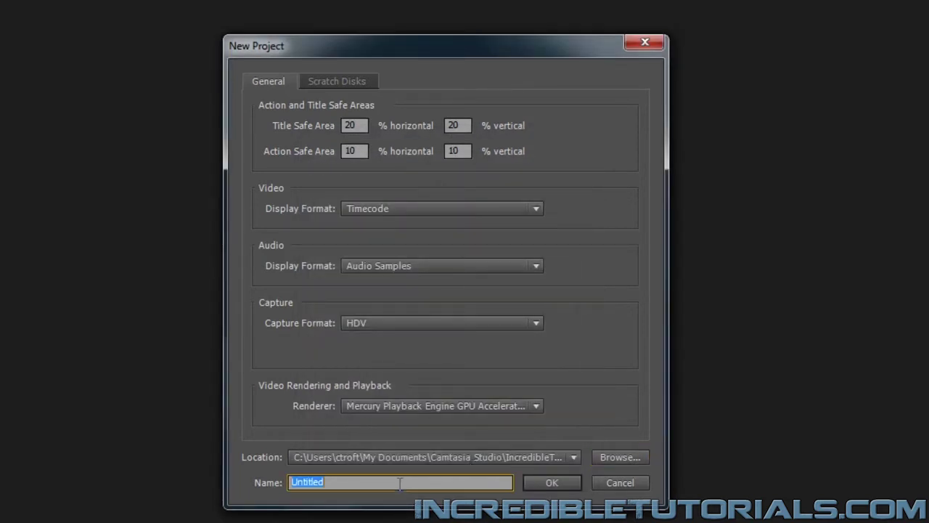
pyautogui.write('SteveandtheAlienTu')
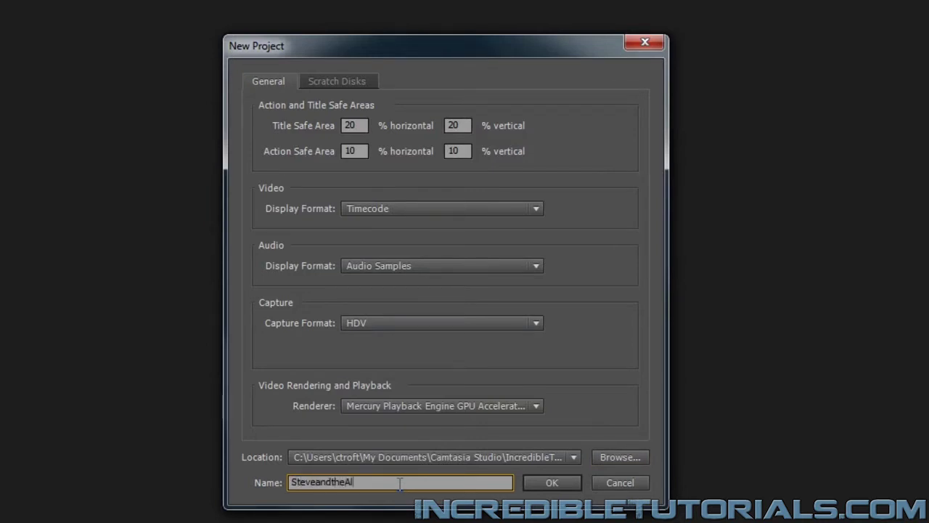
pyautogui.write('torial')
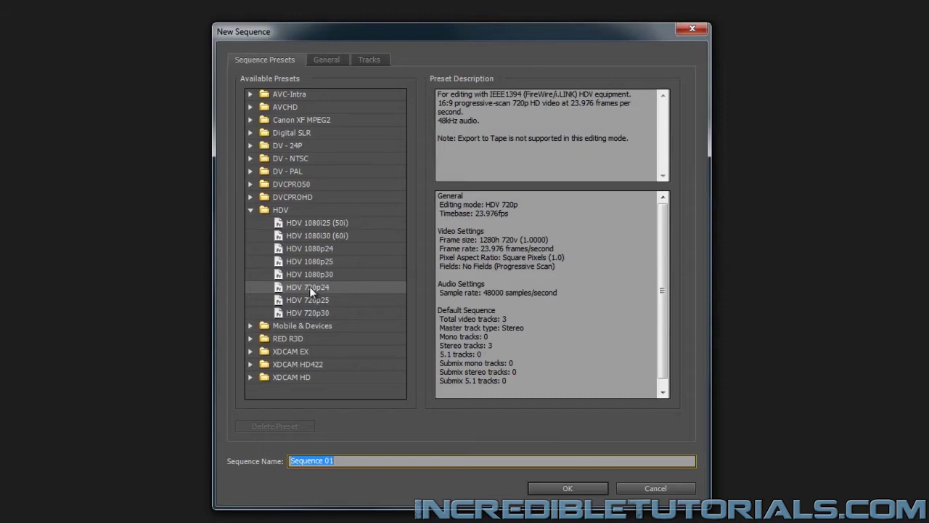
# Keep the HDV 720p24 (1280x720) preset and name the sequence Animation
pyautogui.moveTo(480, 239); pyautogui.dragTo(516, 239)
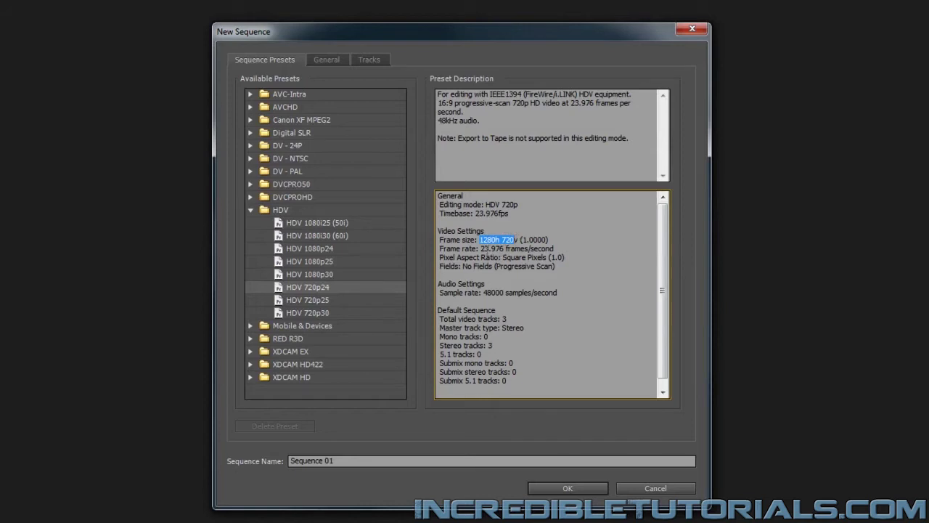
pyautogui.click(355, 460)
pyautogui.doubleClick(355, 460)
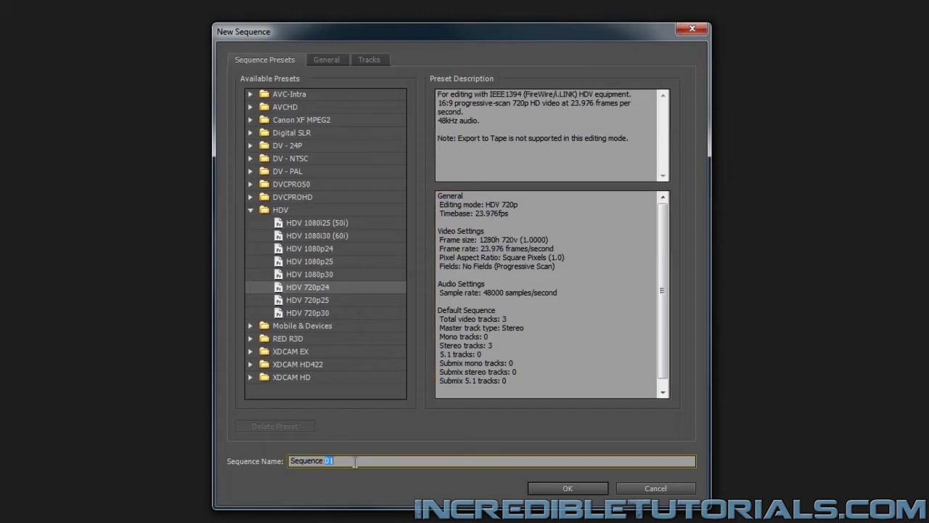
pyautogui.moveTo(355, 460); pyautogui.dragTo(257, 468)
pyautogui.write('Animation')
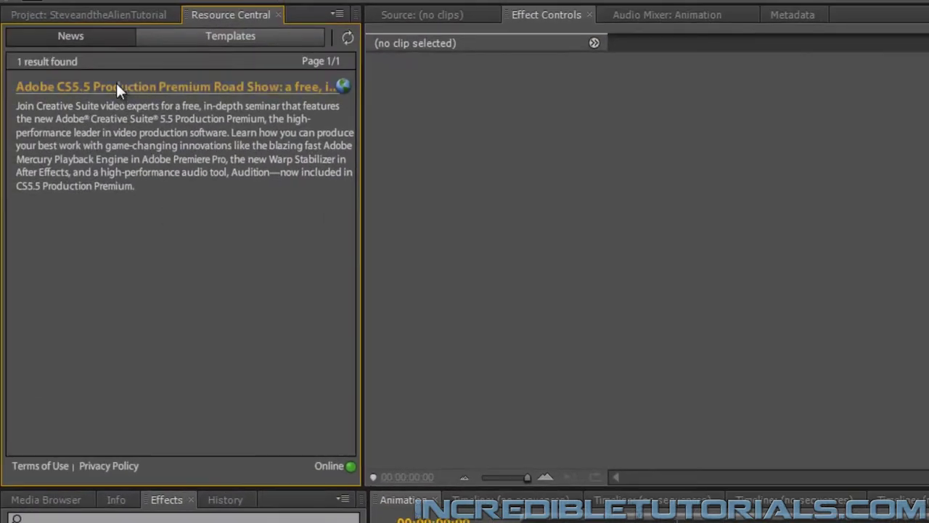
# Import all twelve videos from the Exported Videos folder into the Project panel
pyautogui.click(105, 21)
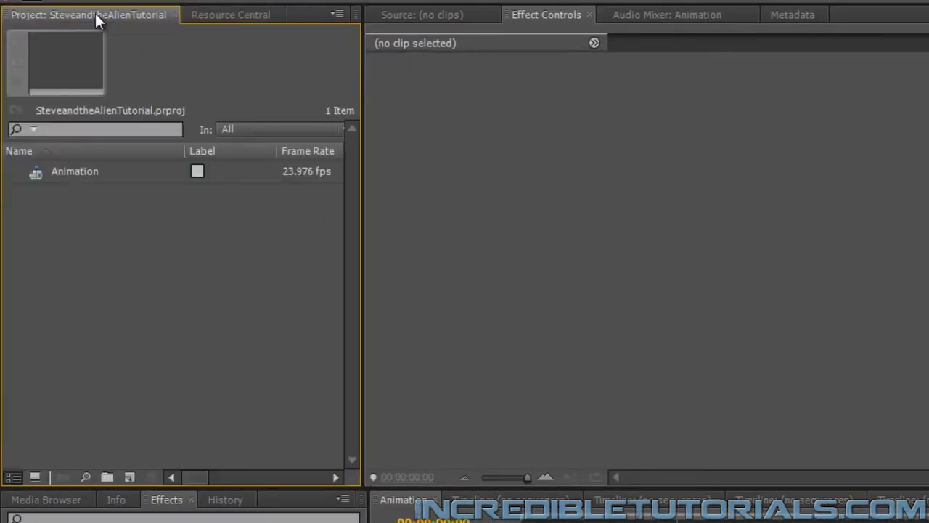
pyautogui.rightClick(106, 252)
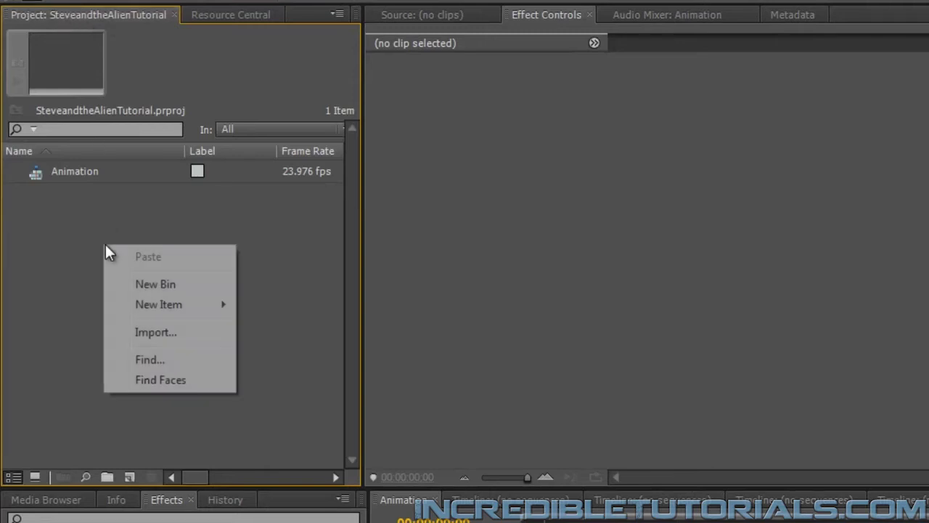
pyautogui.click(150, 336)
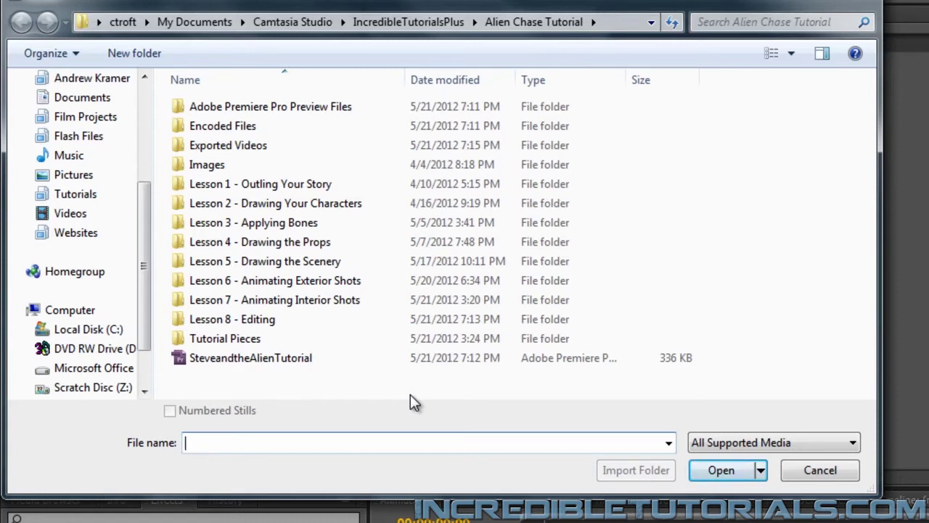
pyautogui.doubleClick(241, 148)
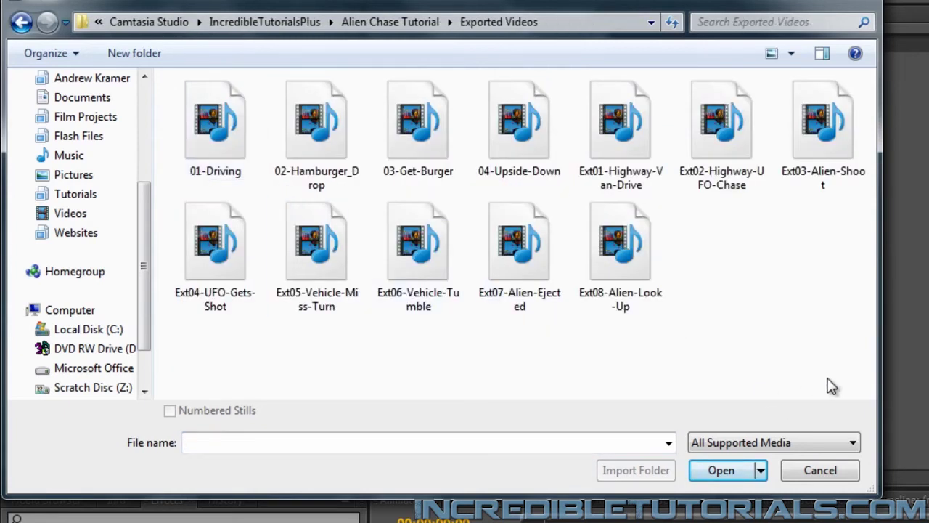
pyautogui.moveTo(827, 378); pyautogui.dragTo(218, 127)
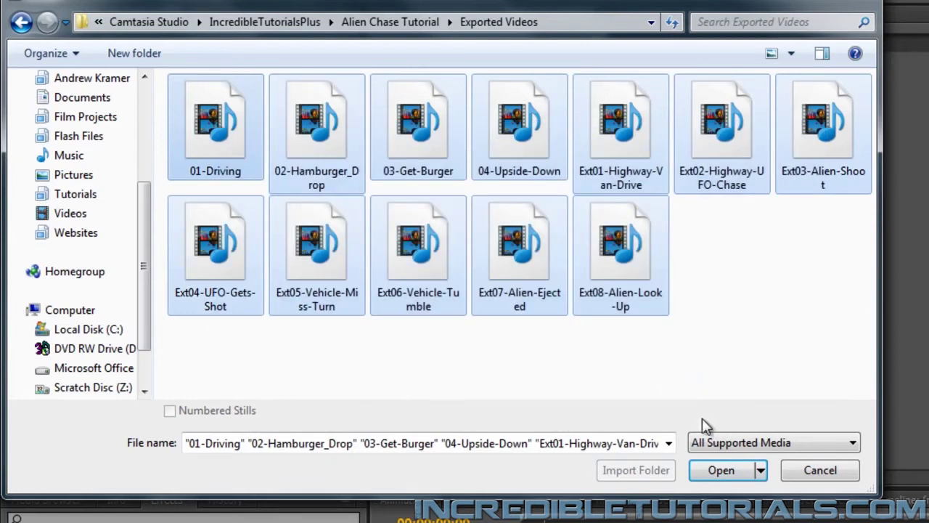
pyautogui.click(719, 472)
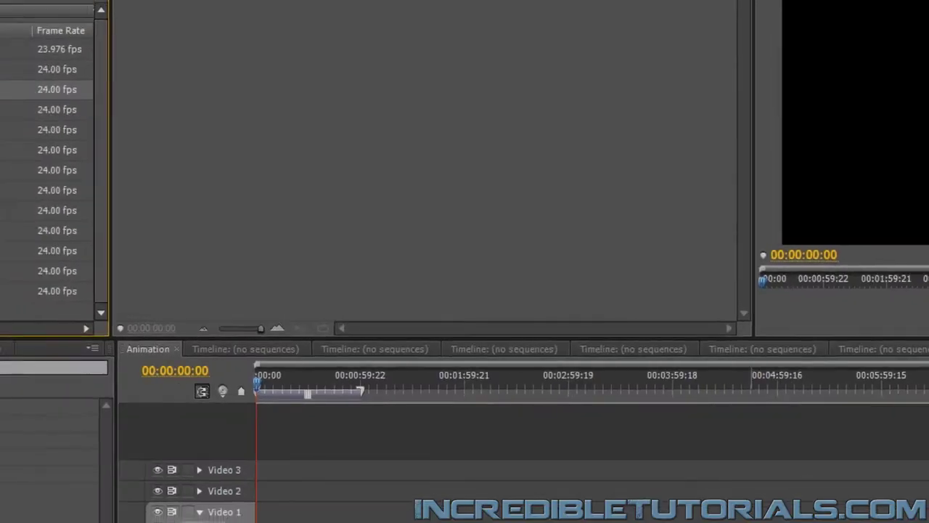
# Place Ext01-Highway-Van-Drive.mov at the start of Video 1 and preview the sequence
pyautogui.click(32, 186)
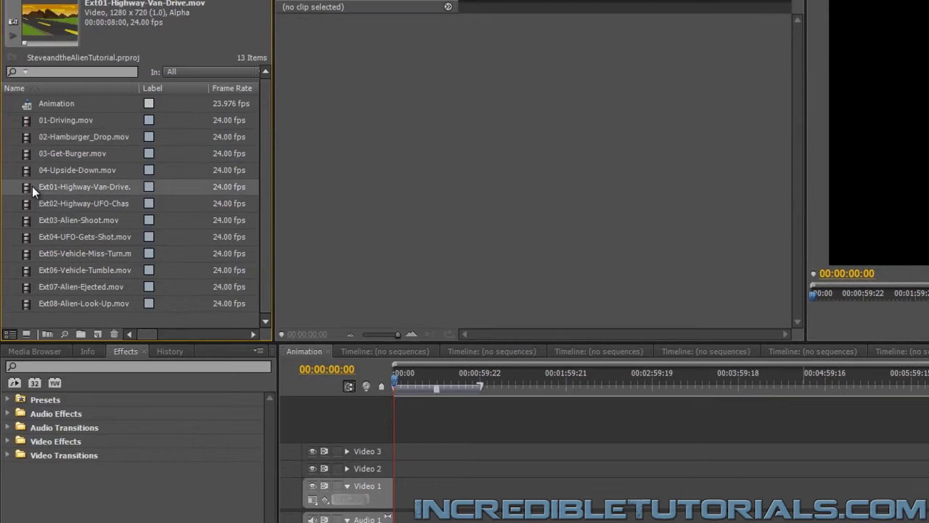
pyautogui.moveTo(26, 187); pyautogui.dragTo(384, 496)
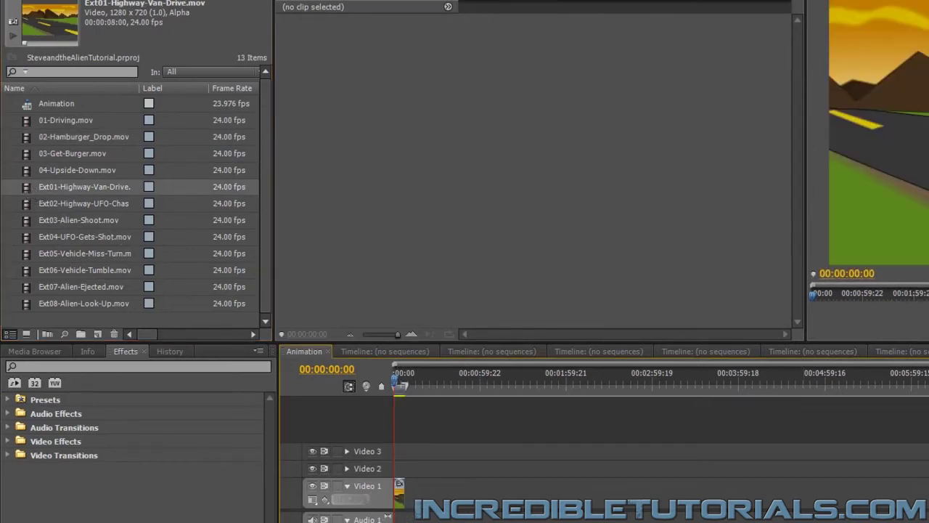
pyautogui.click(771, 414)
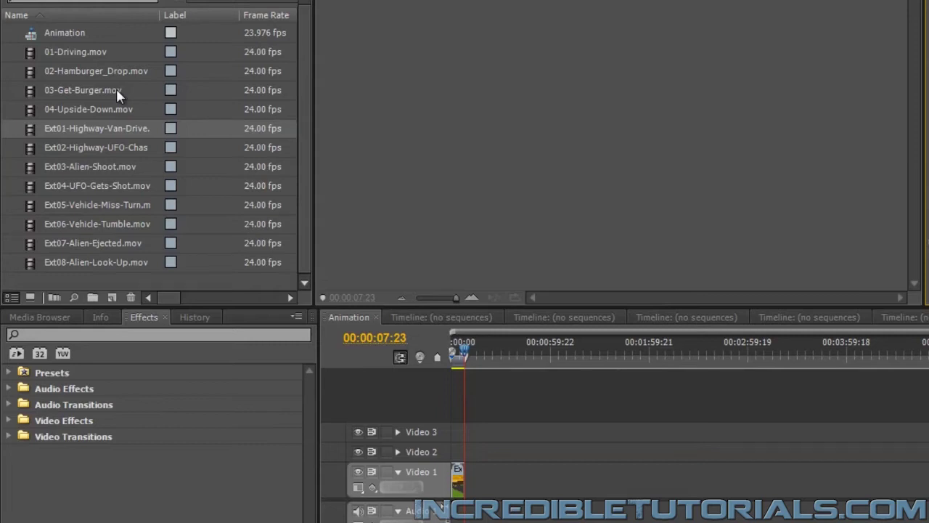
# Add 01-Driving.mov to Video 1 at the playhead, stop playback, and switch to the screenplay
pyautogui.click(31, 52)
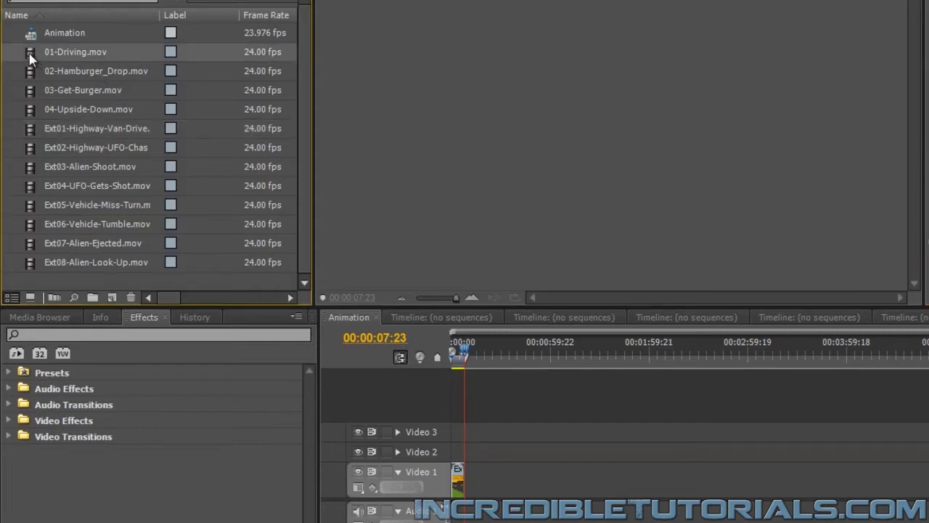
pyautogui.moveTo(29, 58)
pyautogui.mouseDown()
pyautogui.moveTo(380, 228)
pyautogui.moveTo(496, 473)
pyautogui.moveTo(476, 491)
pyautogui.mouseUp()
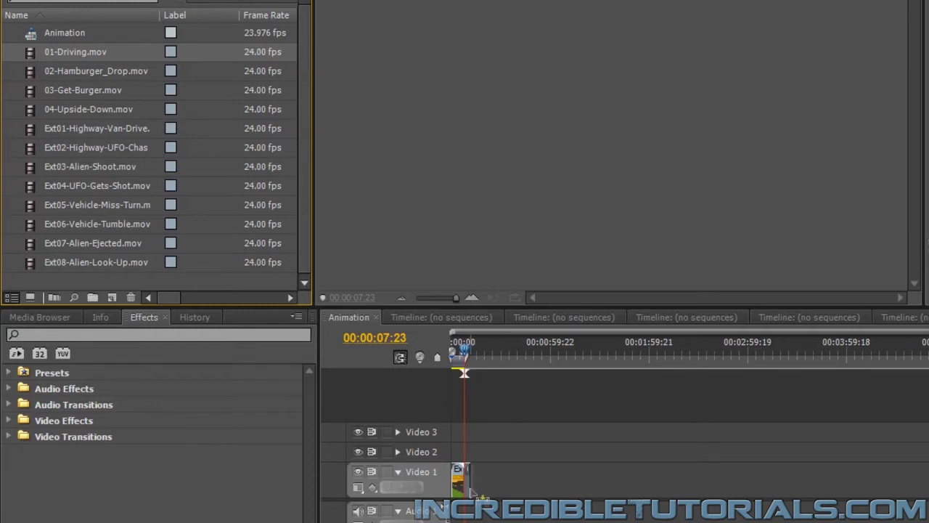
pyautogui.moveTo(476, 490); pyautogui.dragTo(477, 490)
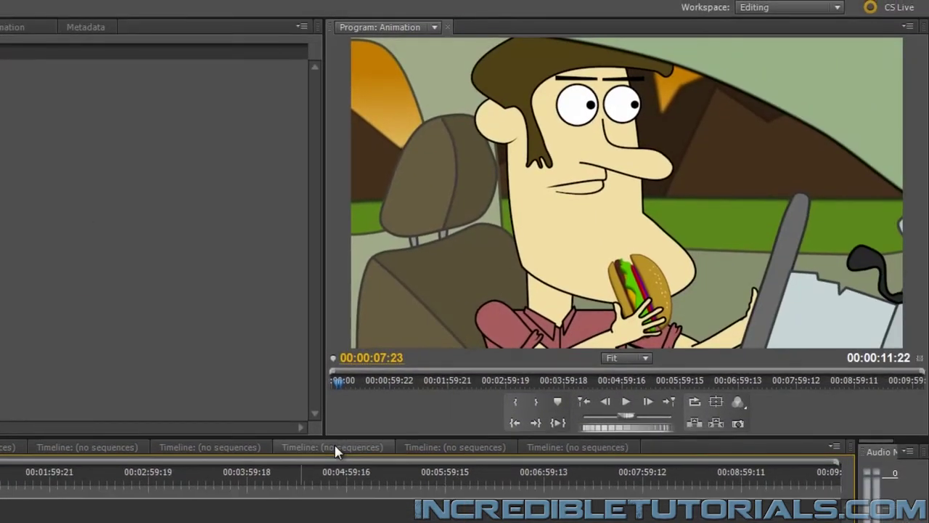
pyautogui.press('Right')
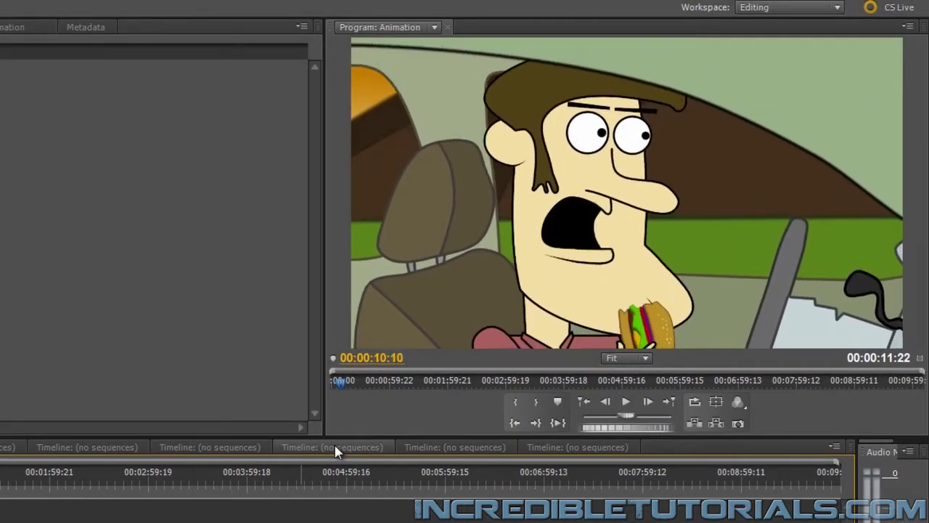
pyautogui.press('space')
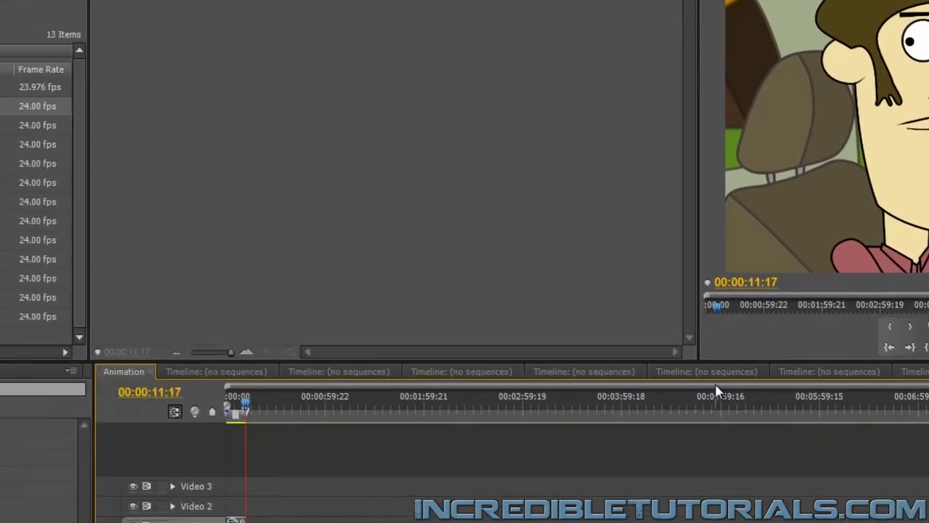
pyautogui.hotkey('alt', 'Tab')
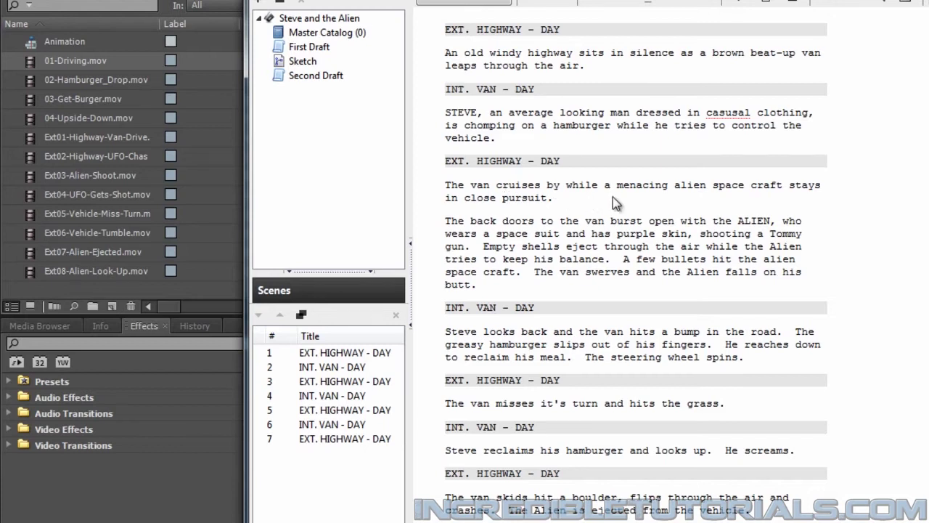
# Append the Ext02 UFO chase clip and Ext03-Alien-Shoot.mov to Video 1, then preview them
pyautogui.click(92, 159)
pyautogui.click(92, 158)
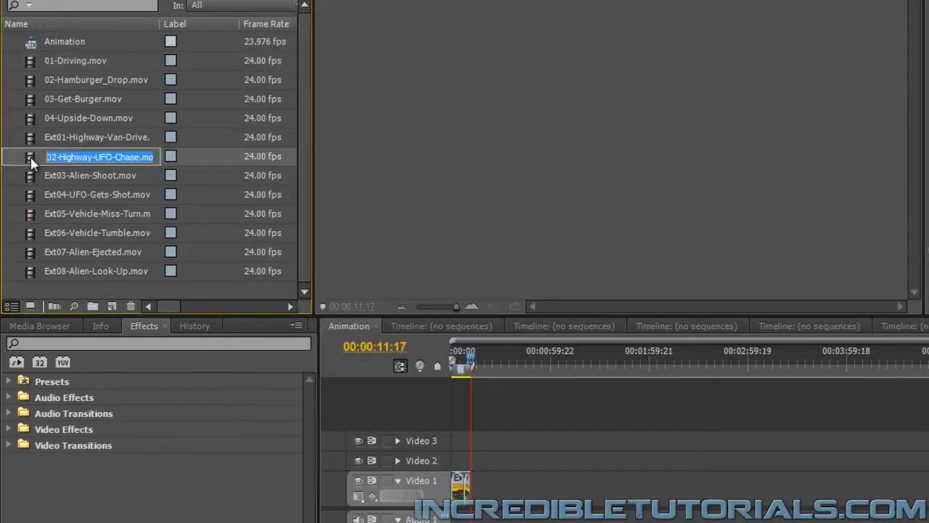
pyautogui.moveTo(29, 157); pyautogui.dragTo(471, 491)
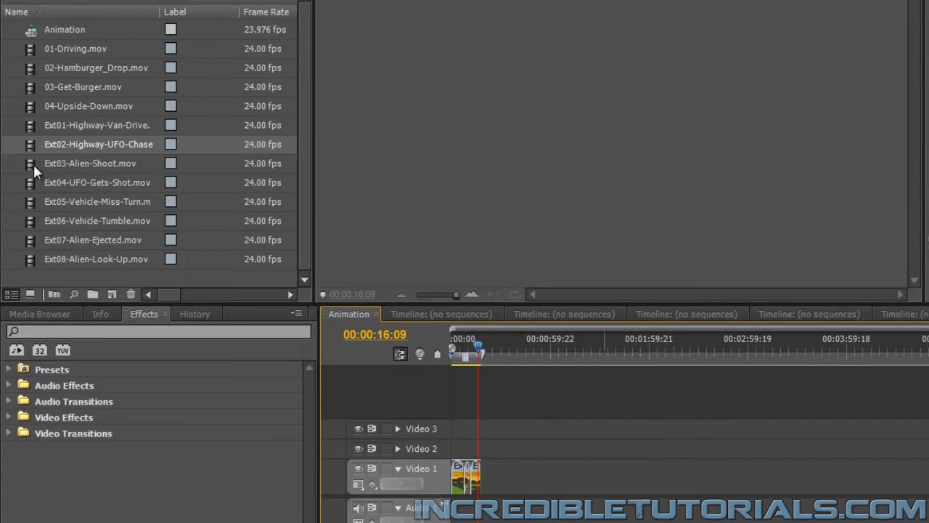
pyautogui.moveTo(29, 168); pyautogui.dragTo(491, 489)
pyautogui.press('space')
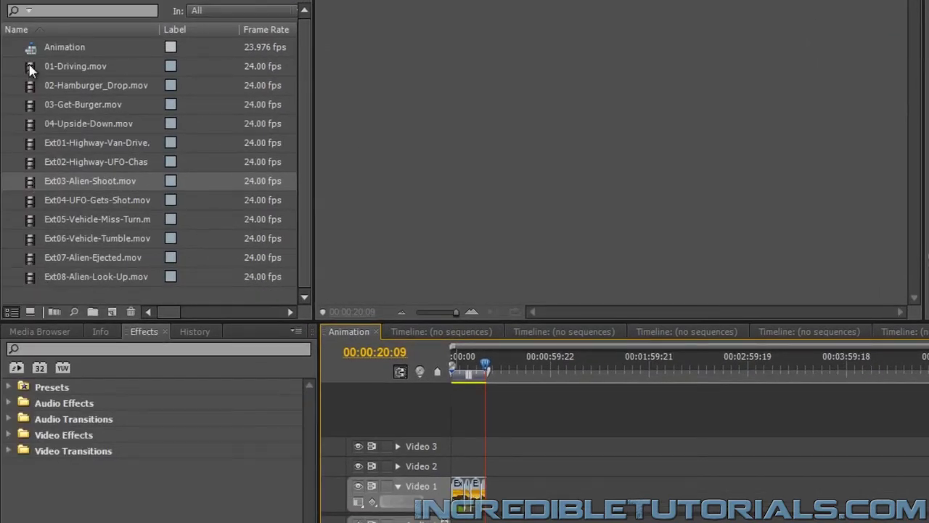
# Append 02-Hamburger_Drop.mov to Video 1 and play it back
pyautogui.moveTo(29, 85); pyautogui.dragTo(499, 508)
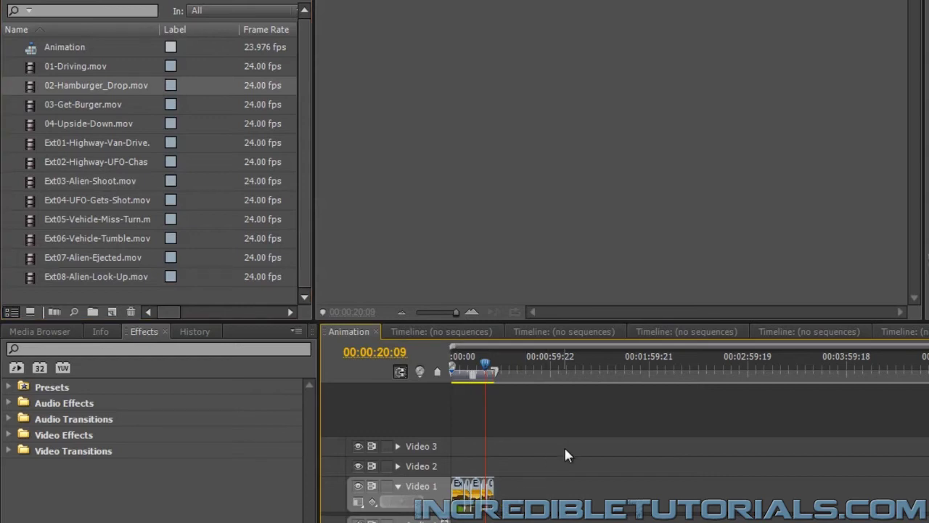
pyautogui.press('space')
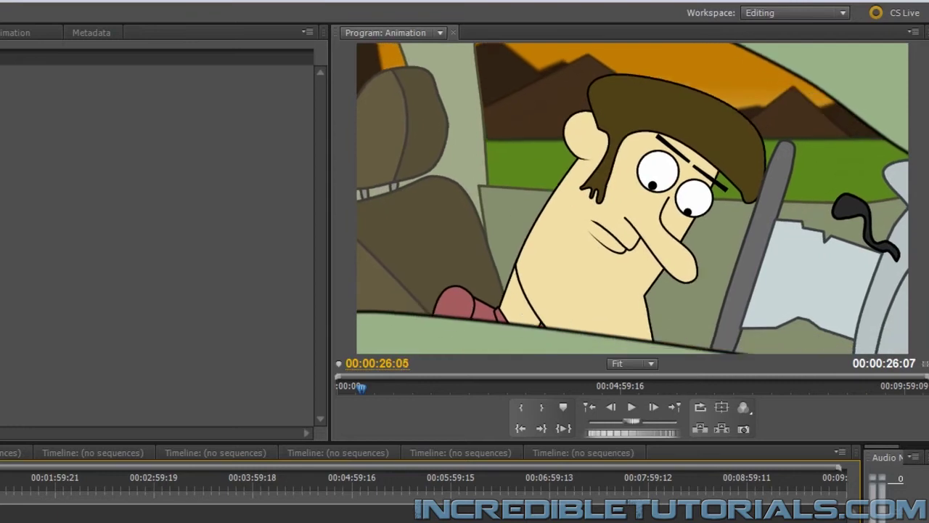
pyautogui.press('Left')
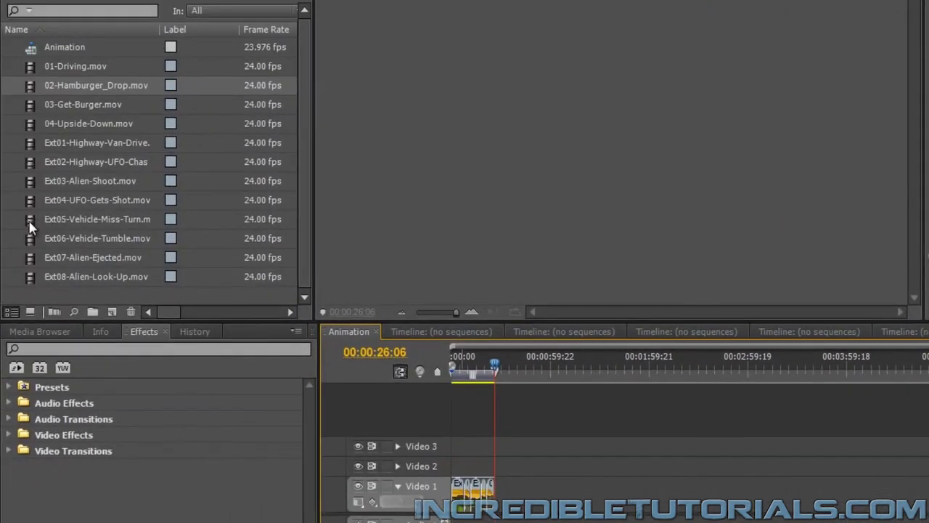
# Append and preview the Ext05 vehicle miss-turn clip, then add 03-Get-Burger.mov after it
pyautogui.moveTo(33, 222); pyautogui.dragTo(514, 508)
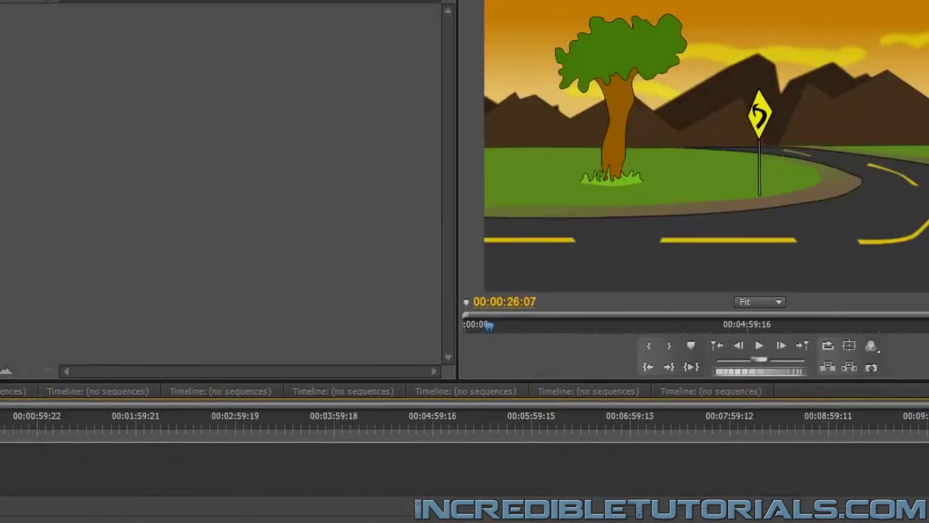
pyautogui.press('space')
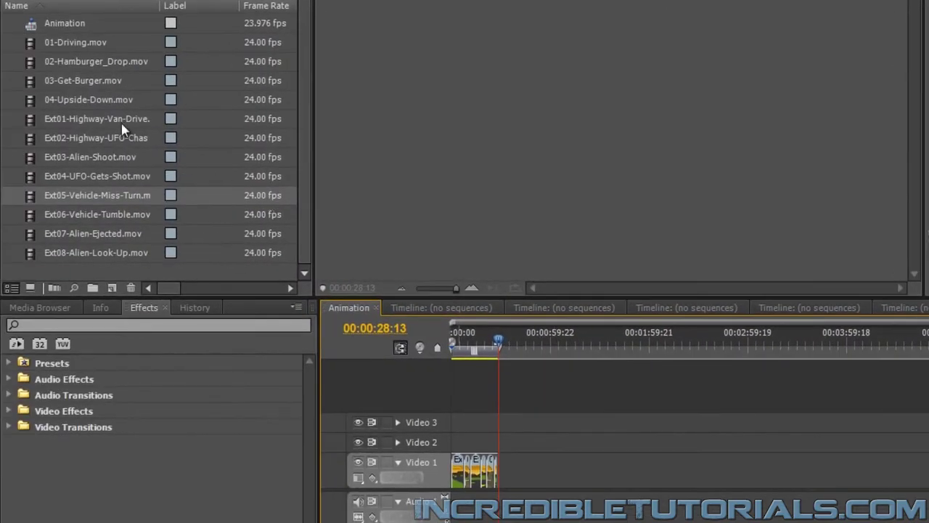
pyautogui.moveTo(27, 84); pyautogui.dragTo(512, 479)
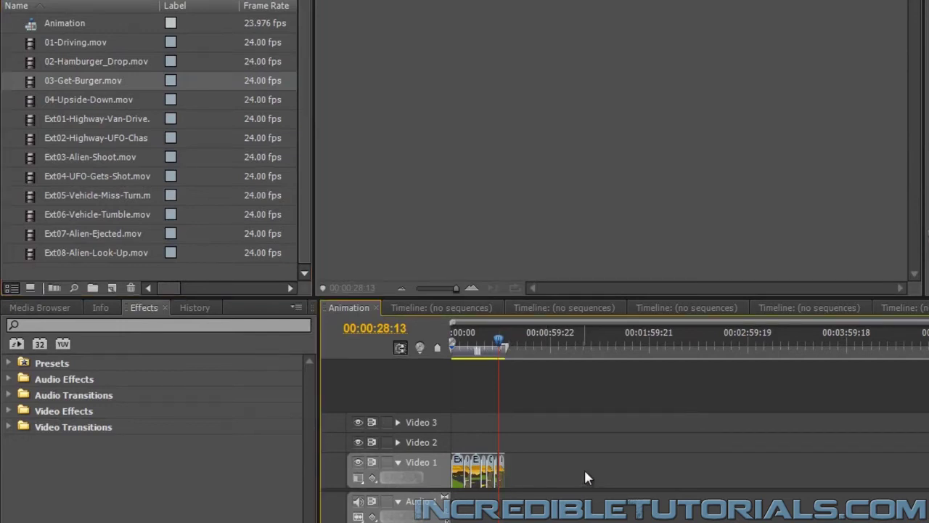
# Zoom the timeline and slide 03-Get-Burger.mov 7 frames earlier to start at 00:00:28:05
pyautogui.press('space')
pyautogui.press('space')
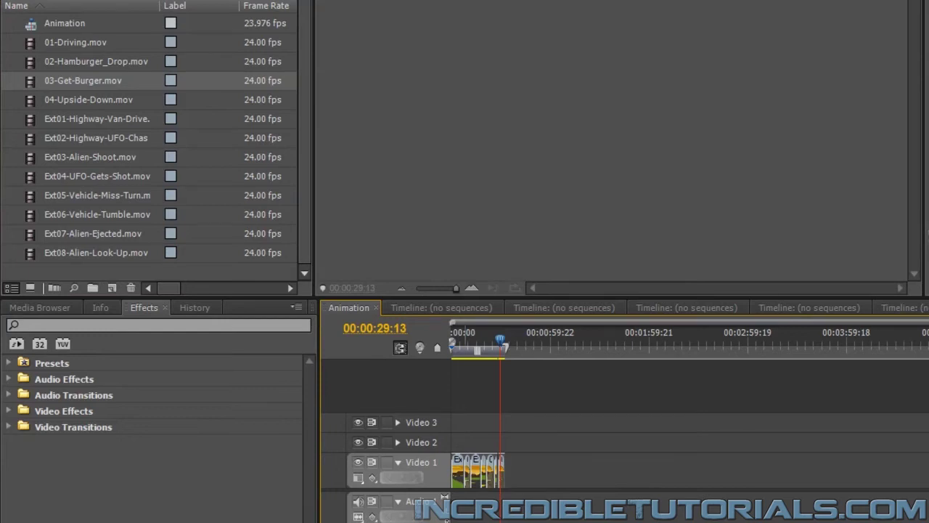
pyautogui.press('=')
pyautogui.press('=')
pyautogui.press('=')
pyautogui.press('=')
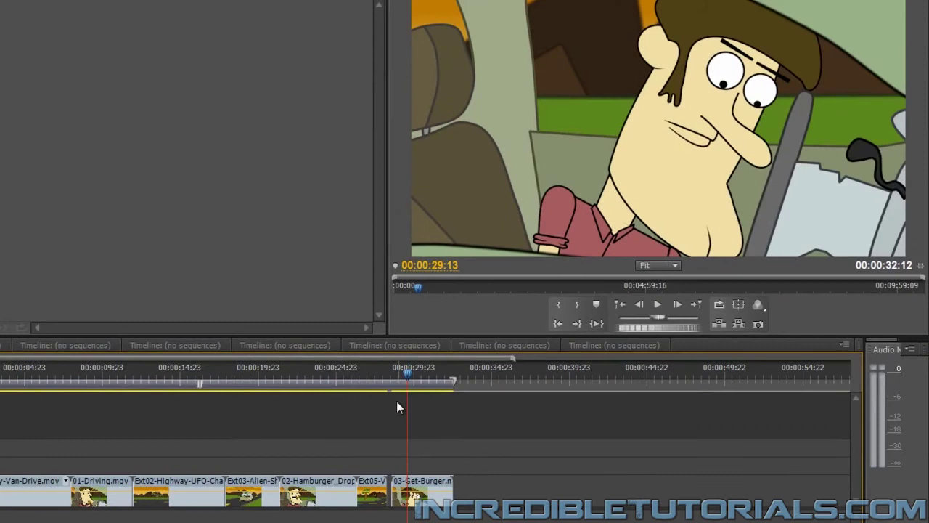
pyautogui.click(386, 376)
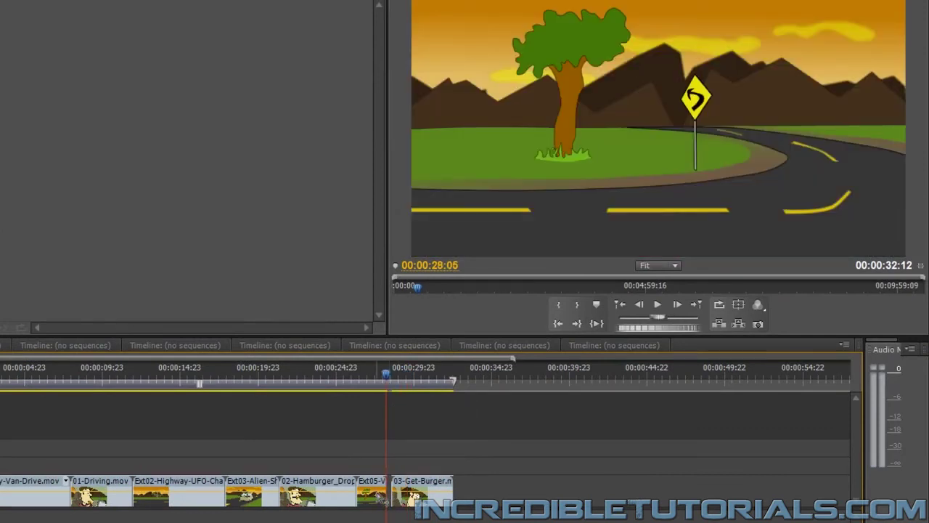
pyautogui.click(427, 485)
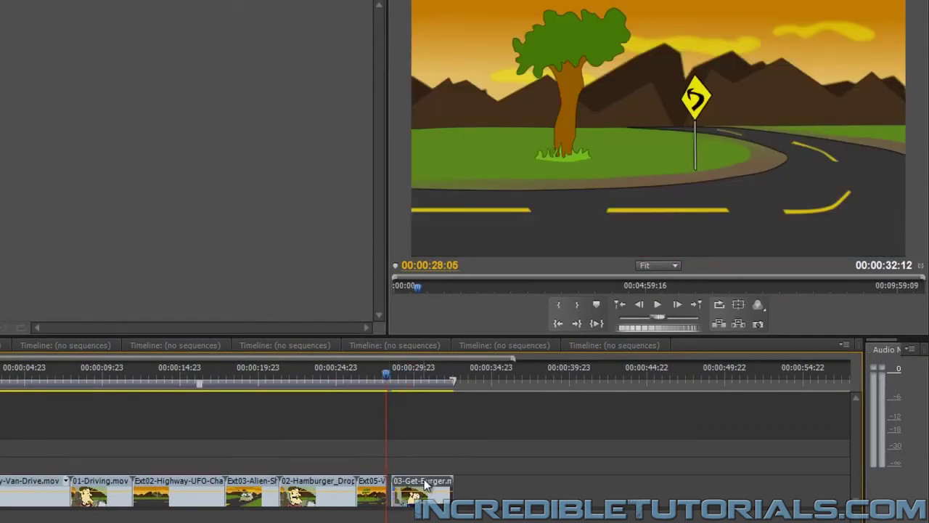
pyautogui.moveTo(427, 485); pyautogui.dragTo(421, 486)
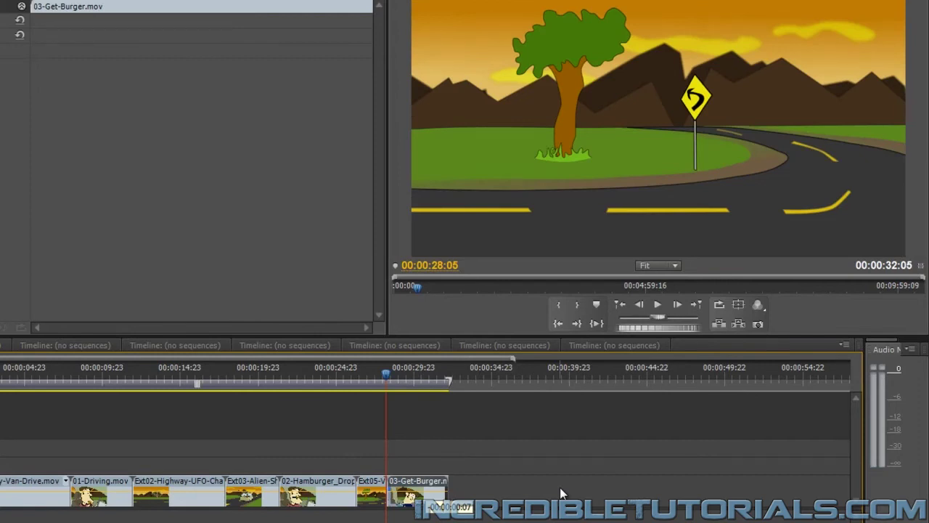
# Append Ext06-Vehicle-Tumble.mov to the end of Video 1 and preview it
pyautogui.press('space')
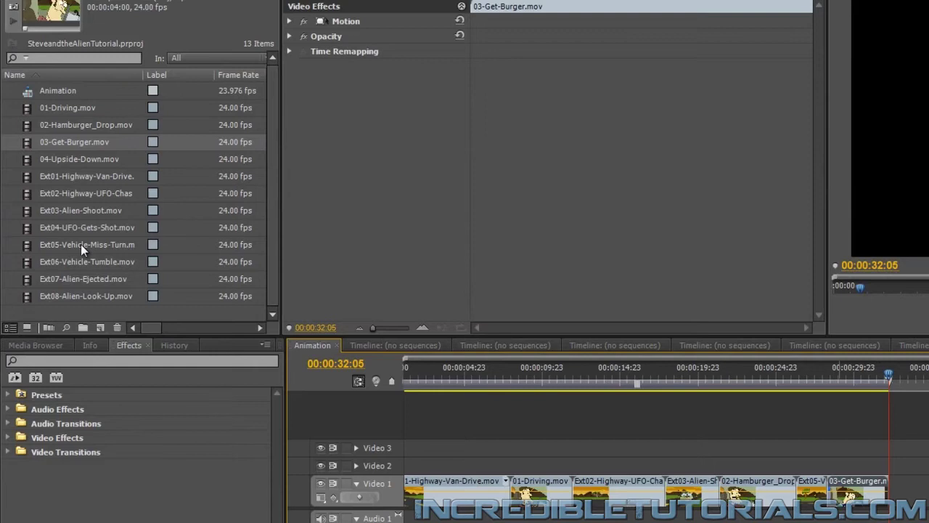
pyautogui.moveTo(26, 267); pyautogui.dragTo(900, 507)
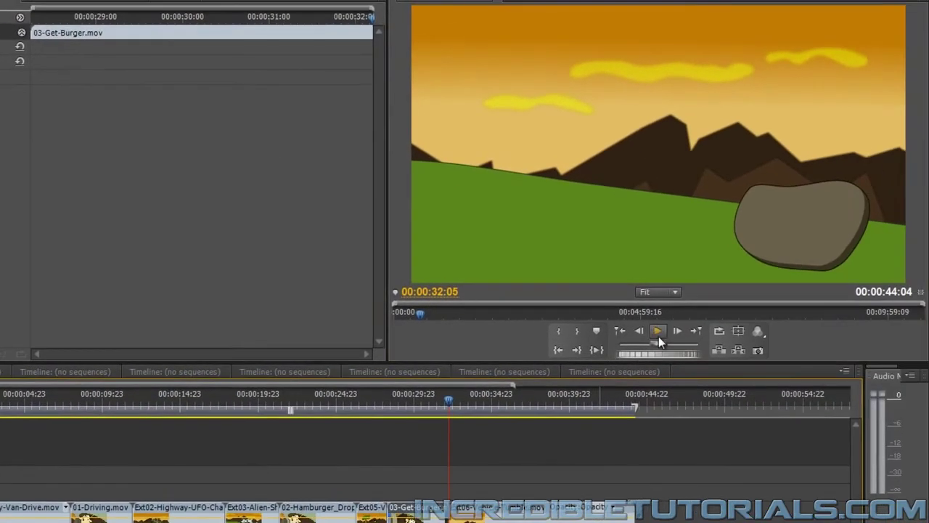
pyautogui.click(658, 334)
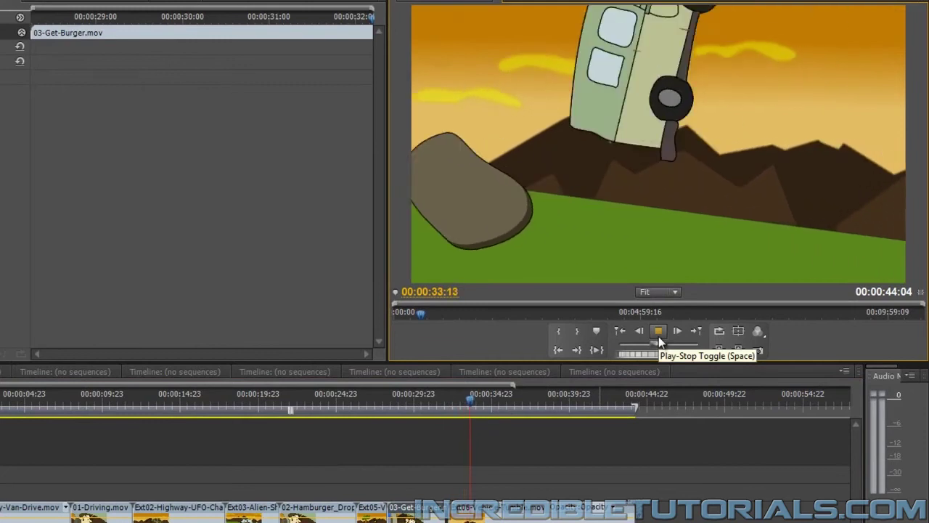
pyautogui.click(659, 333)
pyautogui.click(658, 334)
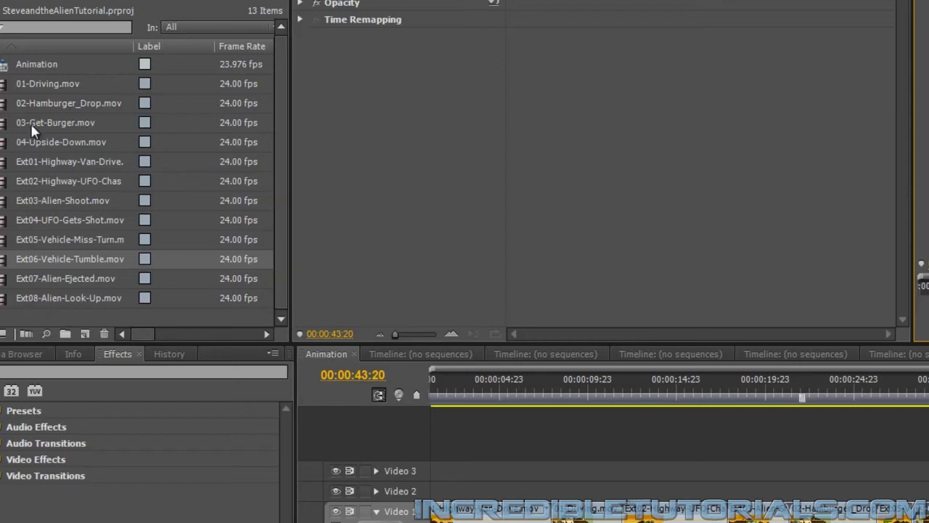
# Add 04-Upside-Down.mov at the playhead (43:20), then append Ext08-Alien-Look-Up.mov after it
pyautogui.click(33, 143)
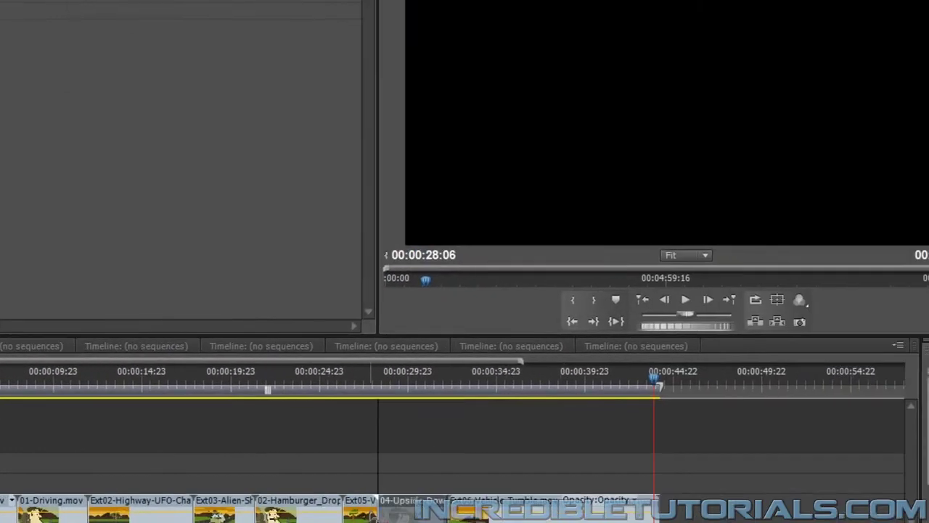
pyautogui.moveTo(413, 511); pyautogui.dragTo(710, 517)
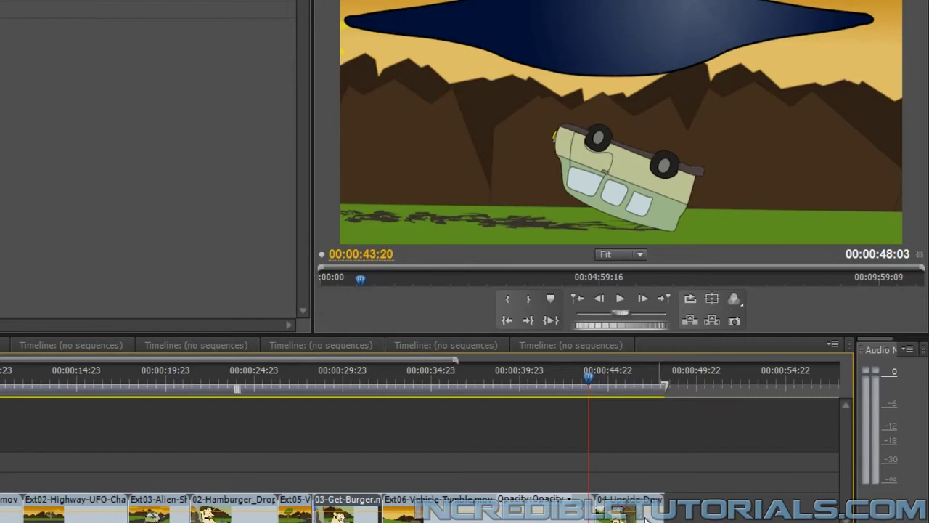
pyautogui.moveTo(645, 517); pyautogui.dragTo(645, 517)
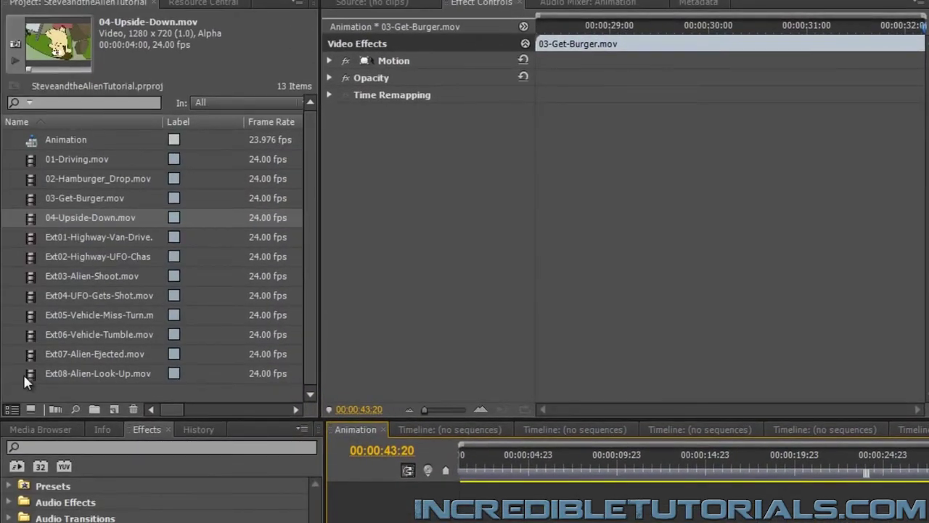
pyautogui.moveTo(31, 373); pyautogui.dragTo(682, 431)
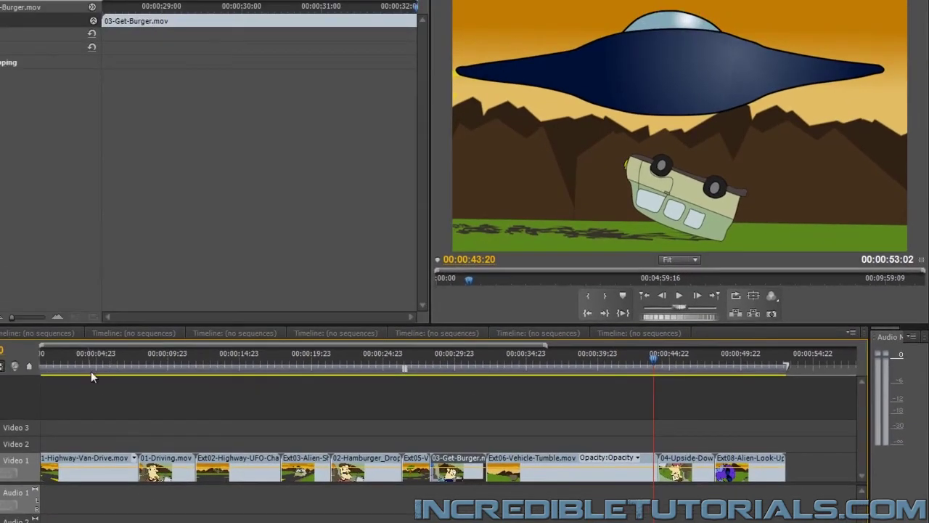
# Move the playhead to 00:00:19:11 and razor-cut Ext03-Alien-Shoot.mov there
pyautogui.click(73, 364)
pyautogui.moveTo(73, 363); pyautogui.dragTo(284, 406)
pyautogui.press('space')
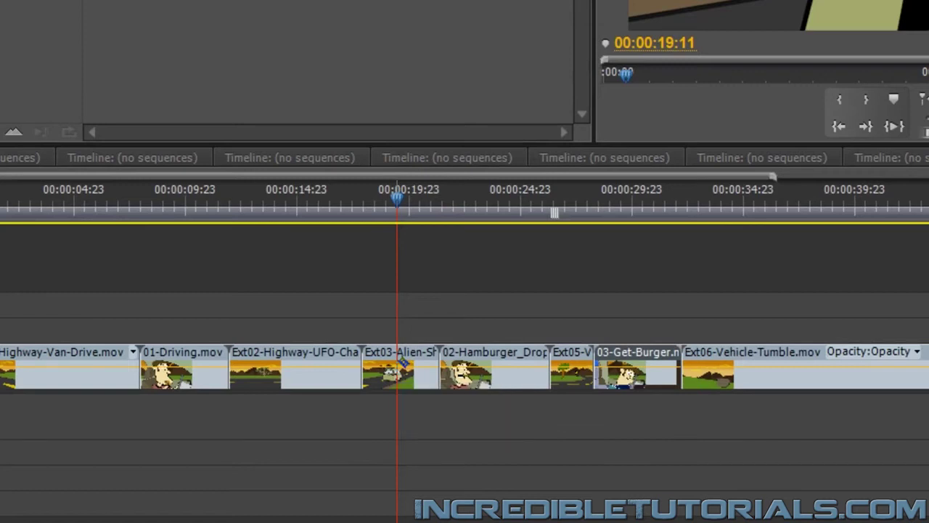
pyautogui.click(398, 360)
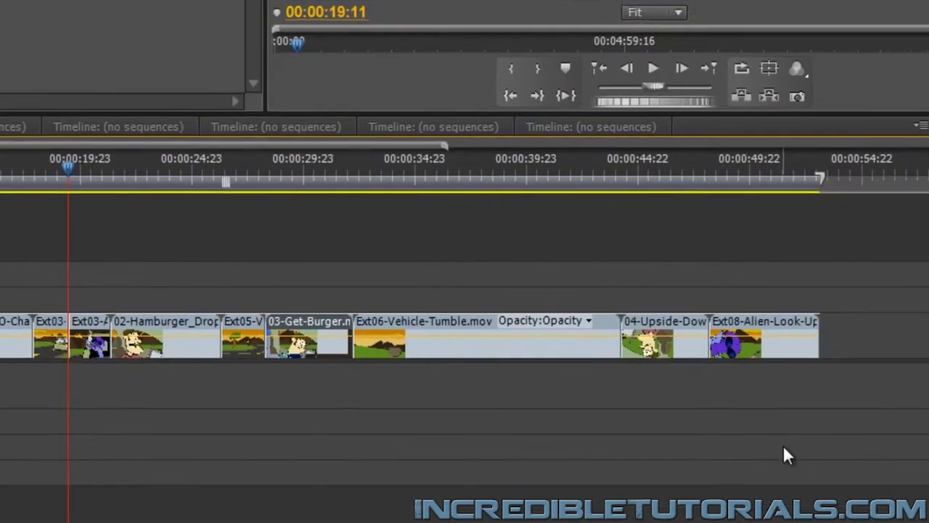
# Shift the clips after the cut 1:21 later and drop Ext04-UFO-Gets-Shot.mov into the opened gap
pyautogui.moveTo(845, 441); pyautogui.dragTo(52, 268)
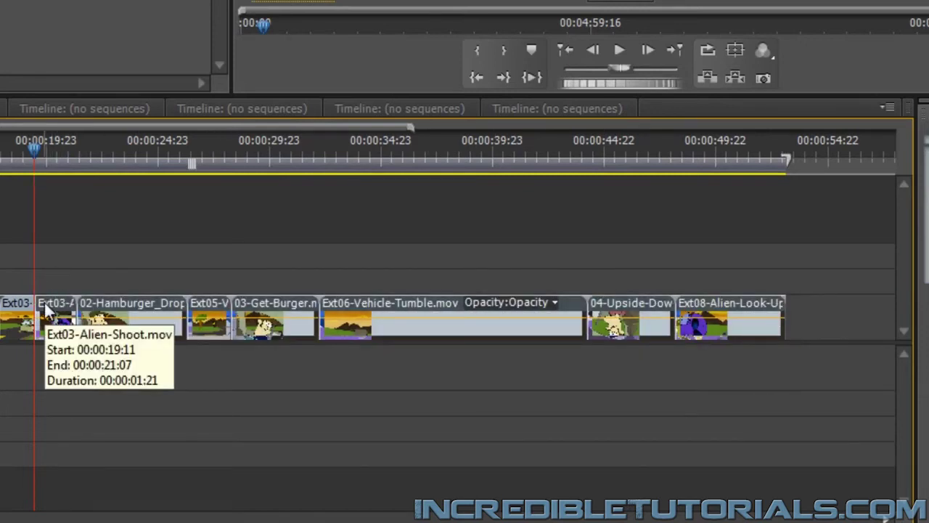
pyautogui.moveTo(45, 305); pyautogui.dragTo(154, 305)
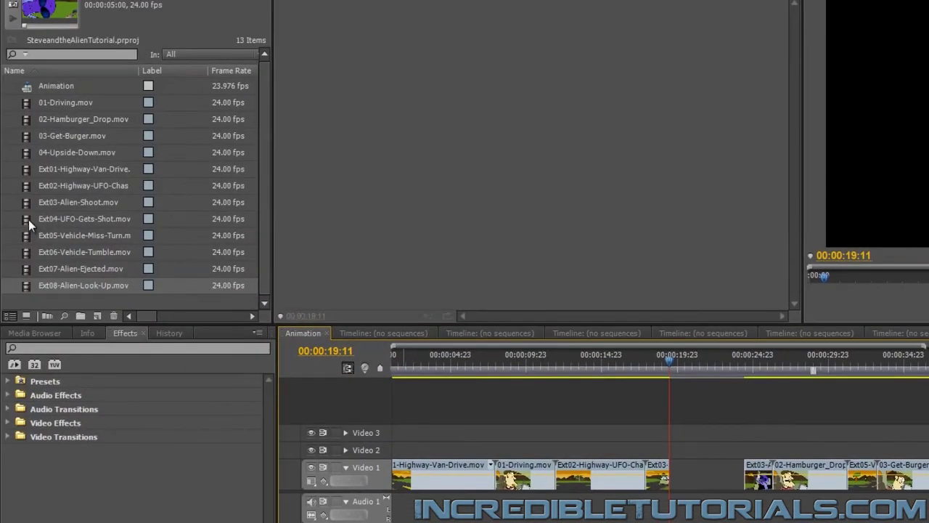
pyautogui.moveTo(28, 219); pyautogui.dragTo(675, 466)
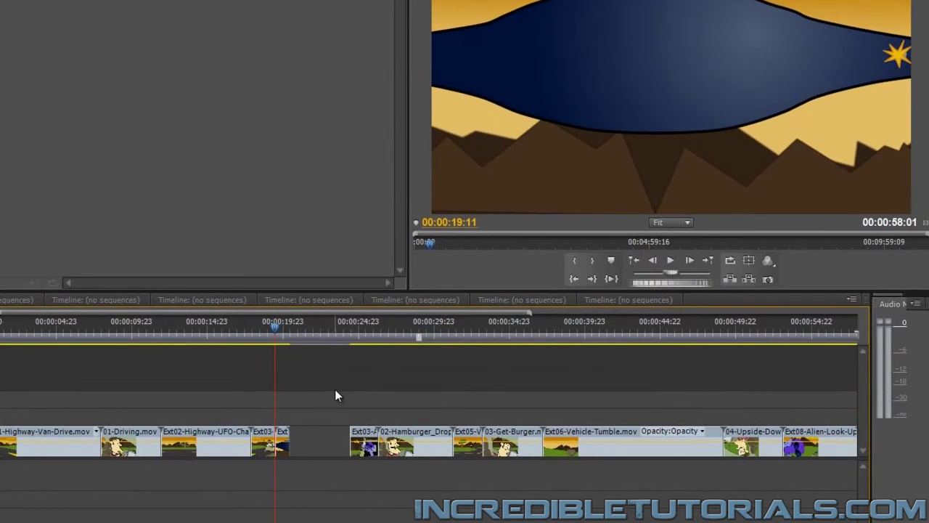
# Select the clips from Ext03 to Ext06, slide them left to close the gap, and preview
pyautogui.moveTo(729, 423); pyautogui.dragTo(849, 446)
pyautogui.moveTo(455, 412); pyautogui.dragTo(639, 492)
pyautogui.hscroll(4, 436, 439)
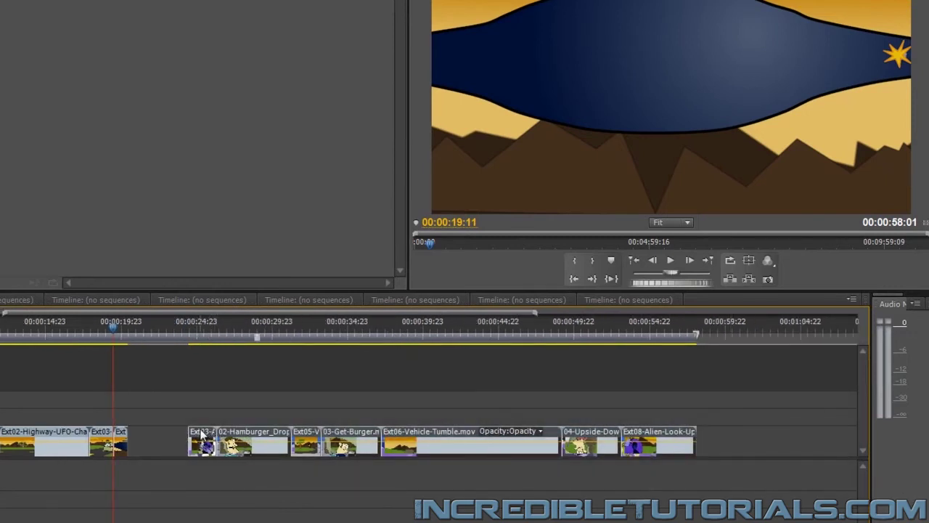
pyautogui.moveTo(202, 433); pyautogui.dragTo(149, 440)
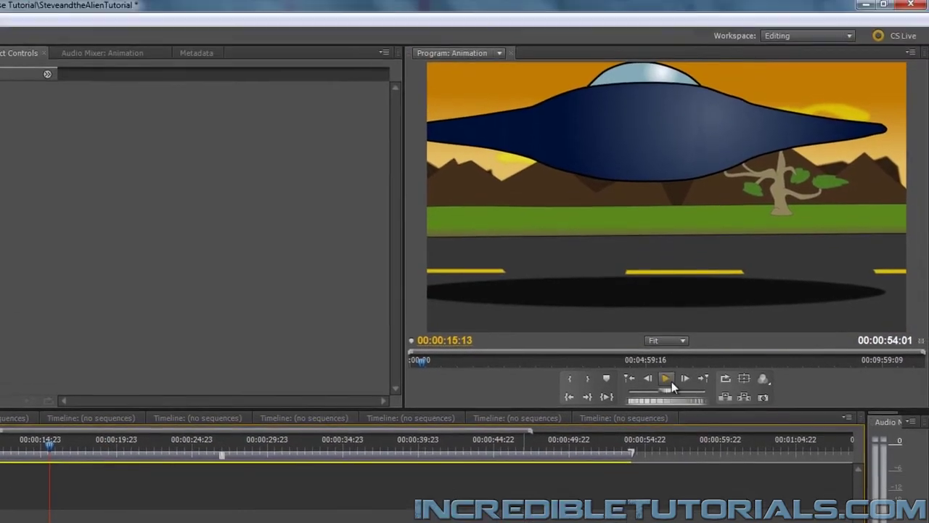
pyautogui.click(671, 383)
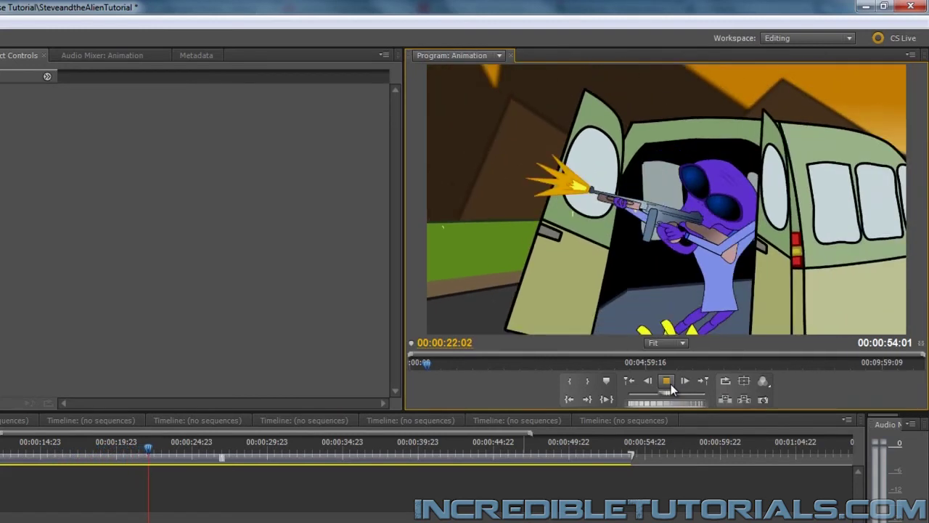
pyautogui.click(671, 384)
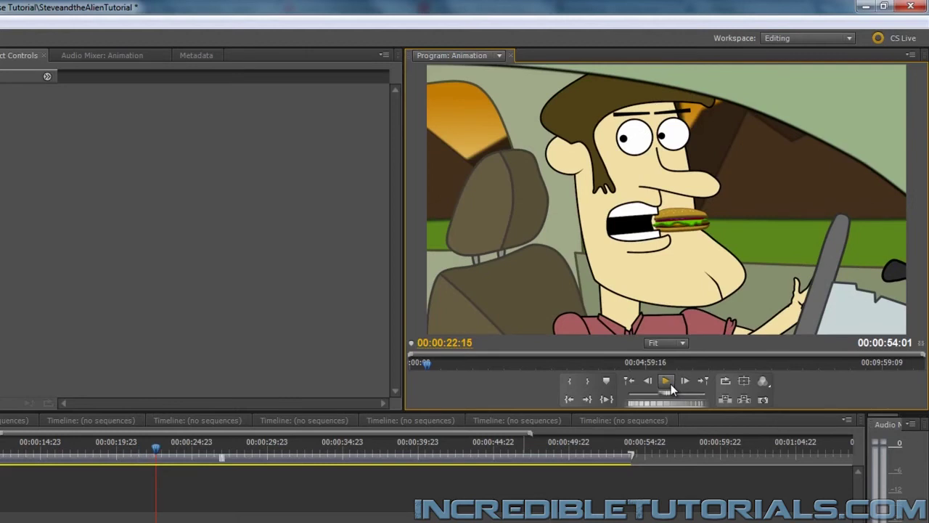
pyautogui.click(671, 384)
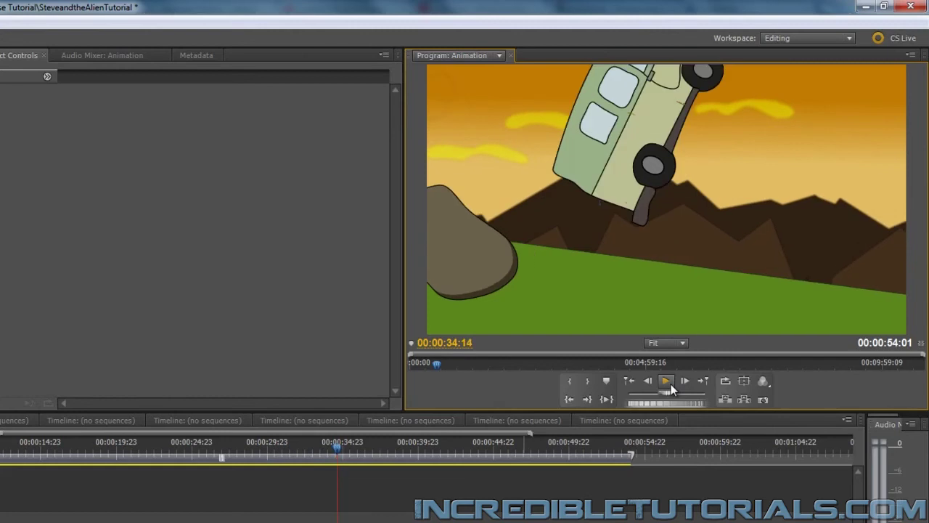
pyautogui.click(666, 381)
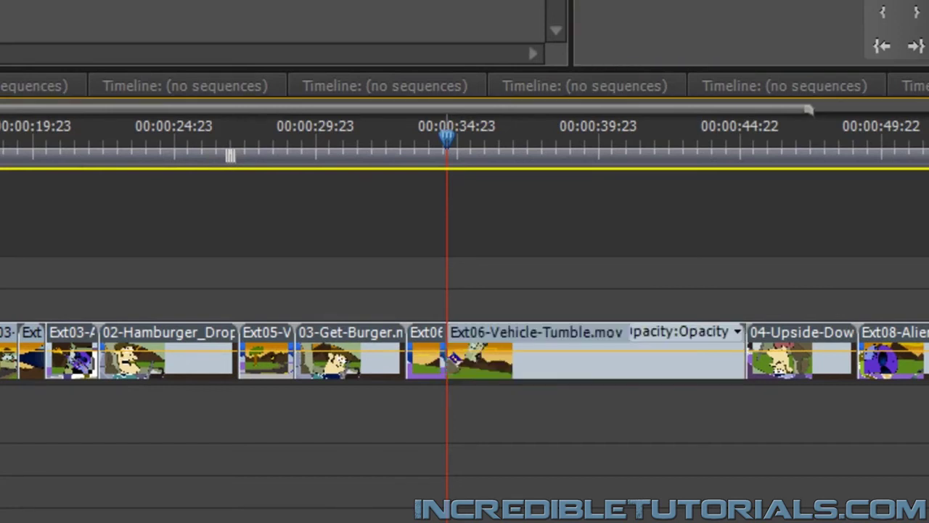
# Split Ext06-Vehicle-Tumble at the playhead and insert Ext07-Alien-Ejected into the opened gap
pyautogui.click(449, 359)
pyautogui.moveTo(925, 475); pyautogui.dragTo(574, 316)
pyautogui.moveTo(522, 330); pyautogui.dragTo(654, 298)
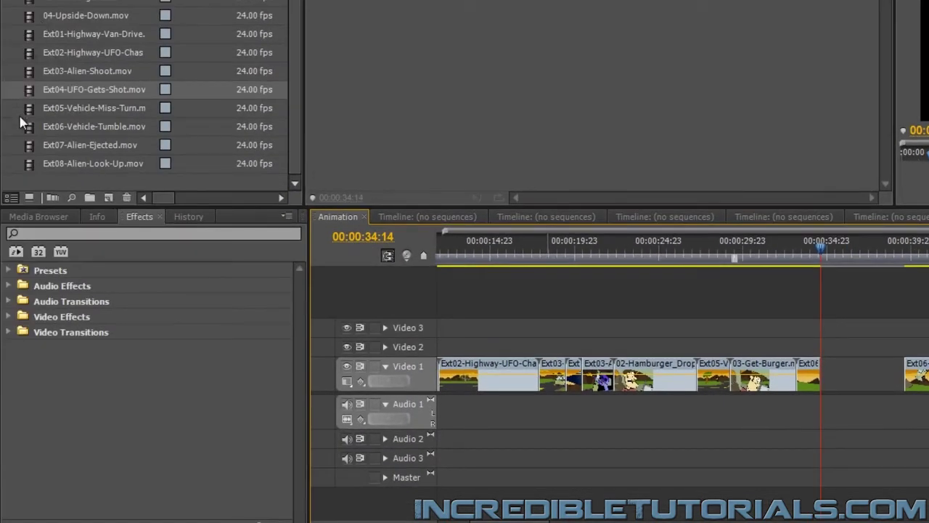
pyautogui.moveTo(26, 143); pyautogui.dragTo(821, 359)
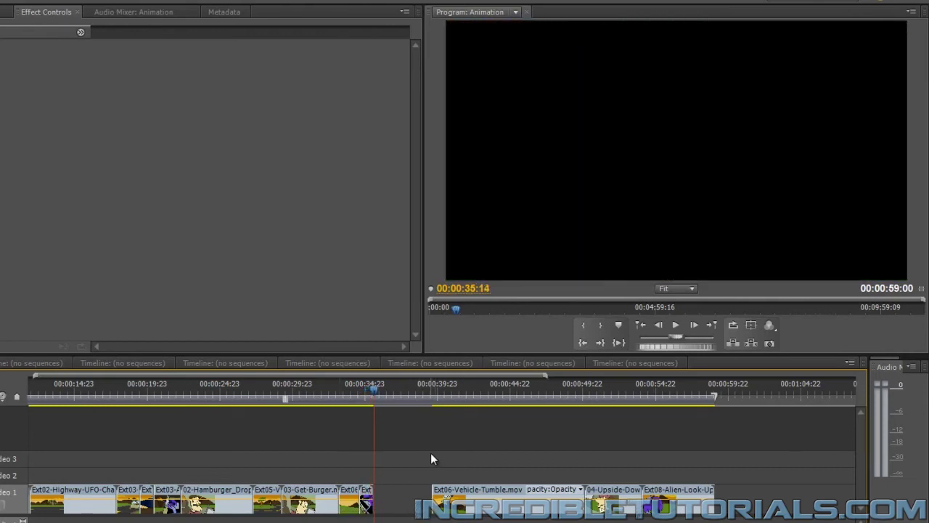
# Slide the clips after the inserted alien shot left to close the remaining gap
pyautogui.moveTo(424, 450); pyautogui.dragTo(602, 508)
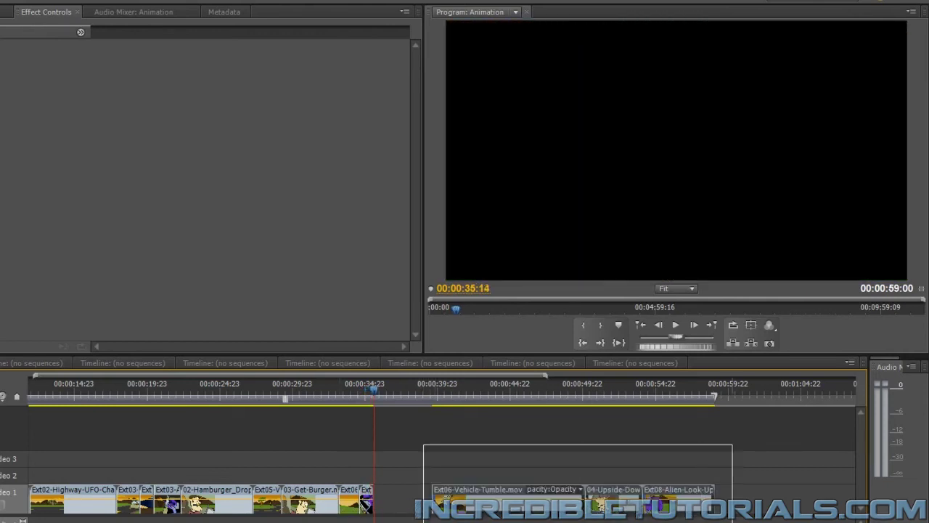
pyautogui.click(359, 395)
pyautogui.click(512, 492)
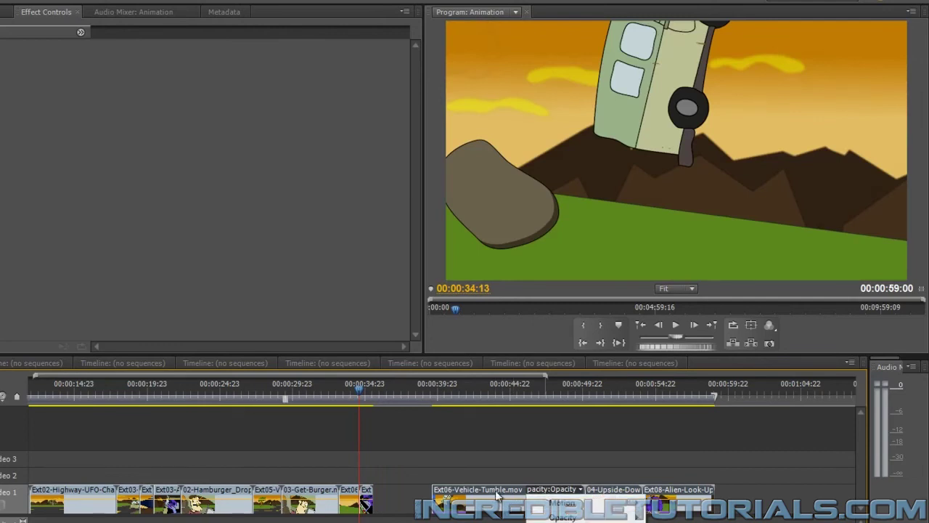
pyautogui.moveTo(480, 494); pyautogui.dragTo(483, 512)
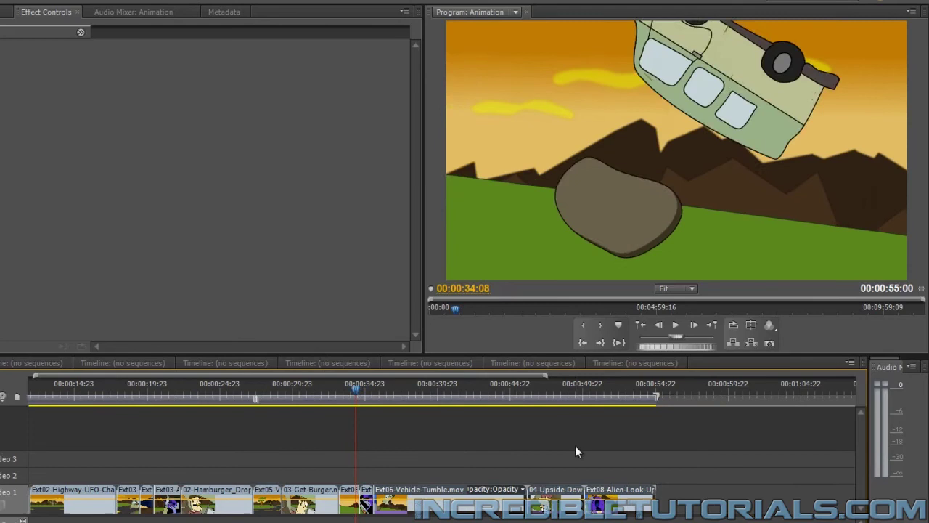
# Play the van tumble, then step back to 00:00:41:00 where it lands upside down
pyautogui.click(676, 329)
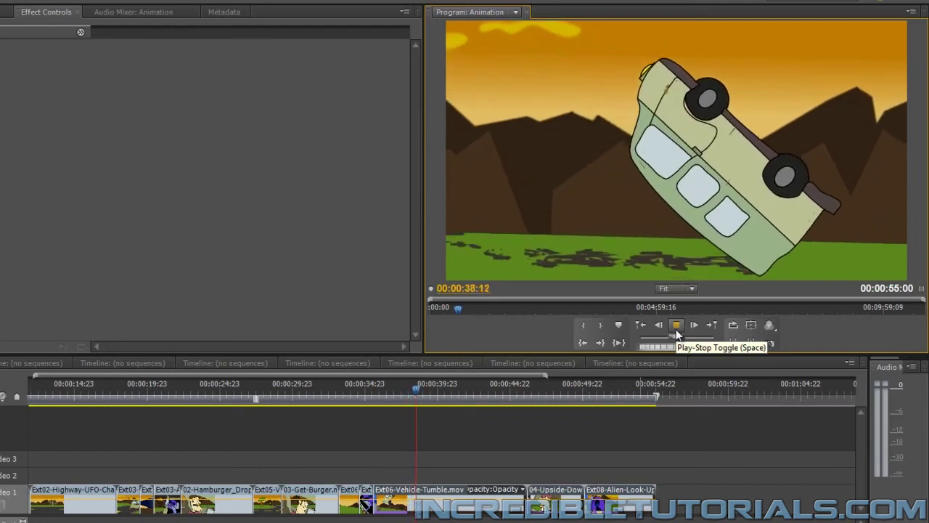
pyautogui.click(676, 329)
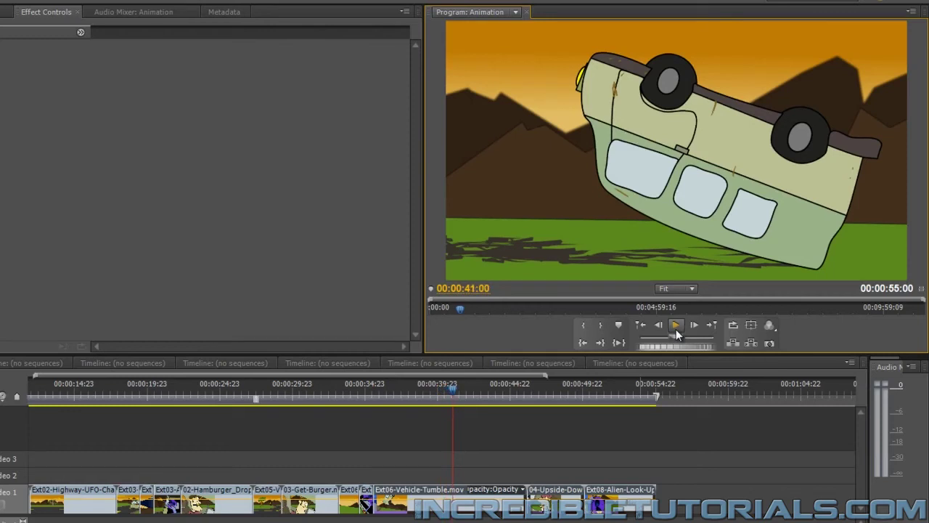
pyautogui.press('j')
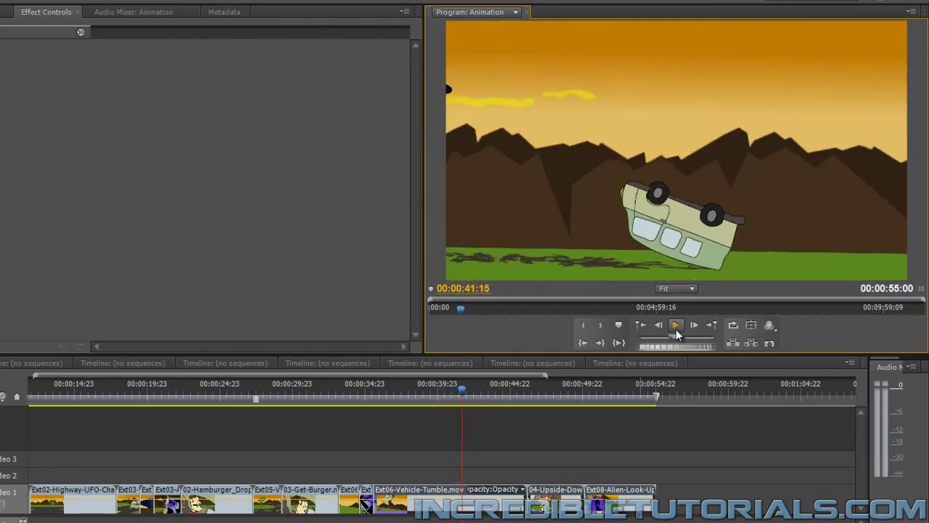
pyautogui.press('j')
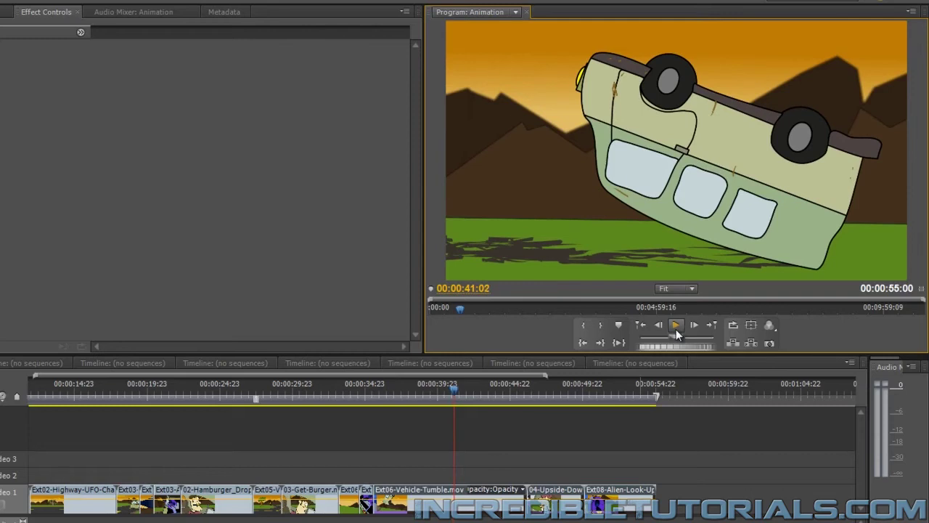
pyautogui.press('Left')
pyautogui.press('Left')
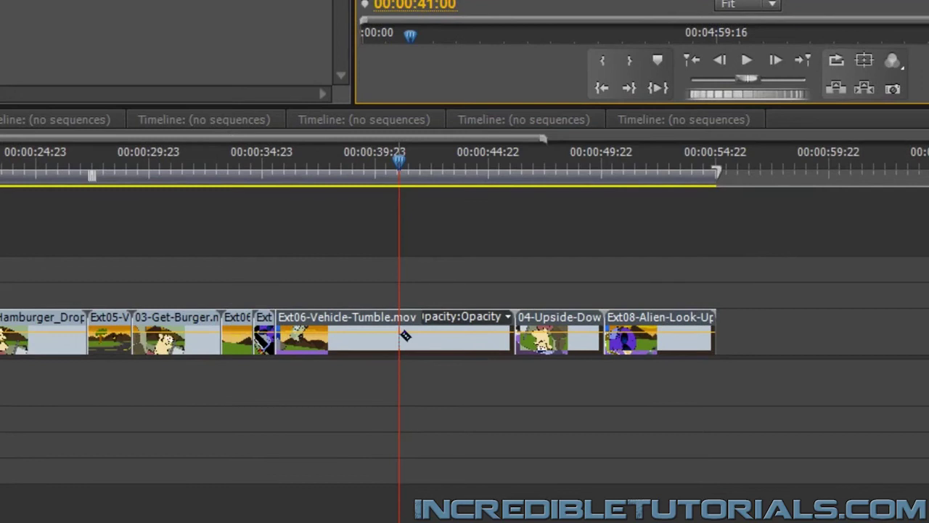
# Split the vehicle-tumble clip at 00:00:41:00 and place 04-Upside-Down in the opened gap
pyautogui.click(405, 336)
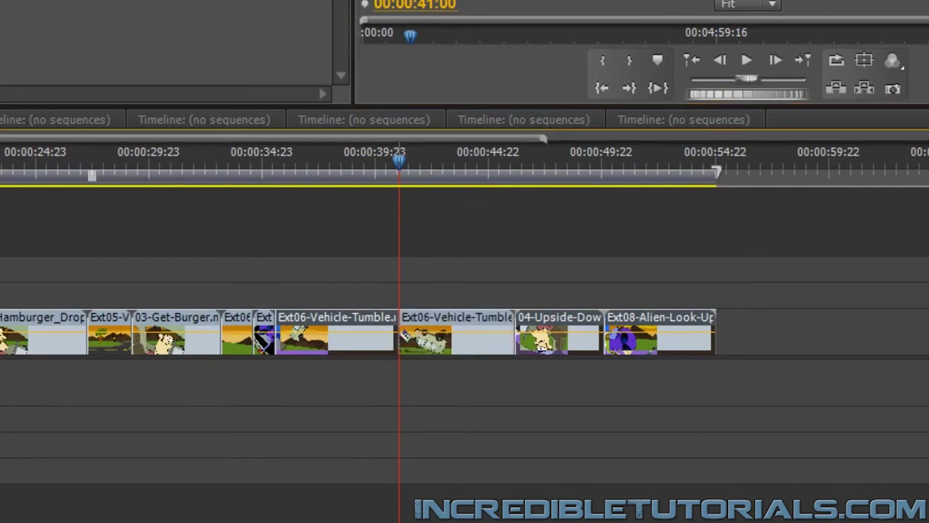
pyautogui.moveTo(441, 310); pyautogui.dragTo(576, 310)
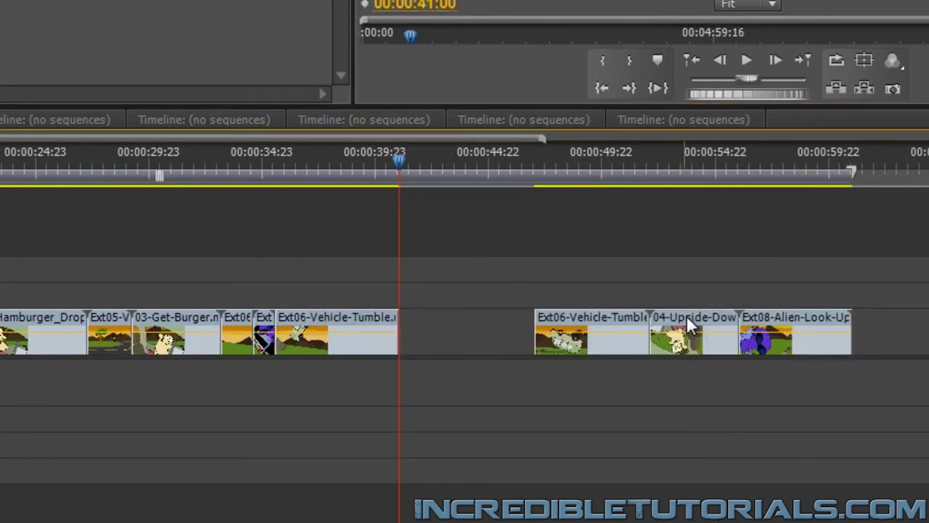
pyautogui.moveTo(686, 315); pyautogui.dragTo(460, 310)
# Scrub back to about 00:00:40:07 and preview the new upside-down insert
pyautogui.press('Left')
pyautogui.press('Left')
pyautogui.press('Left')
pyautogui.press('Left')
pyautogui.press('Left')
pyautogui.press('Left')
pyautogui.press('Left')
pyautogui.press('Left')
pyautogui.press('Left')
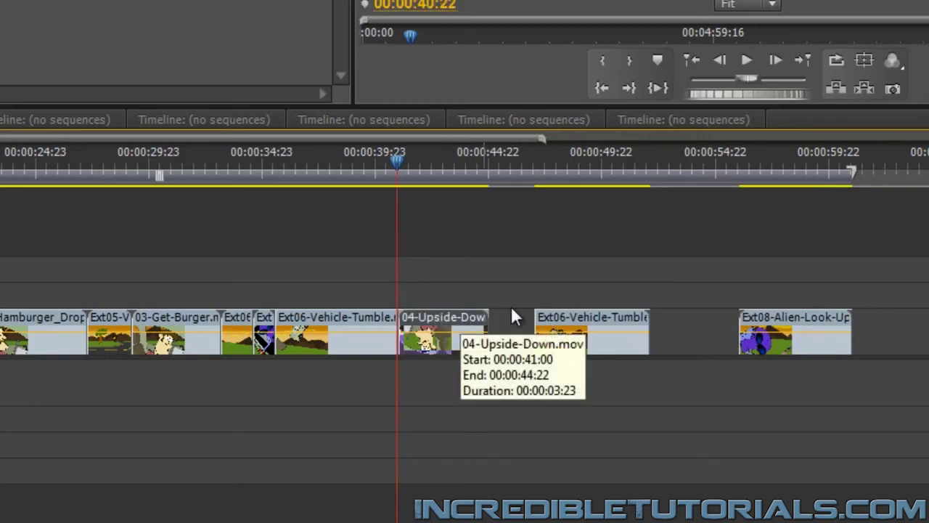
pyautogui.click(383, 169)
pyautogui.moveTo(383, 169); pyautogui.dragTo(357, 172)
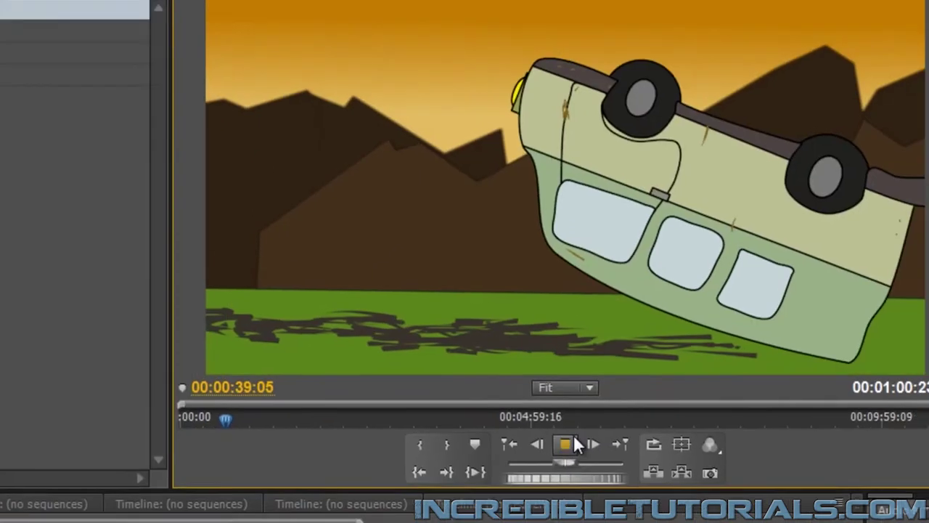
pyautogui.click(715, 123)
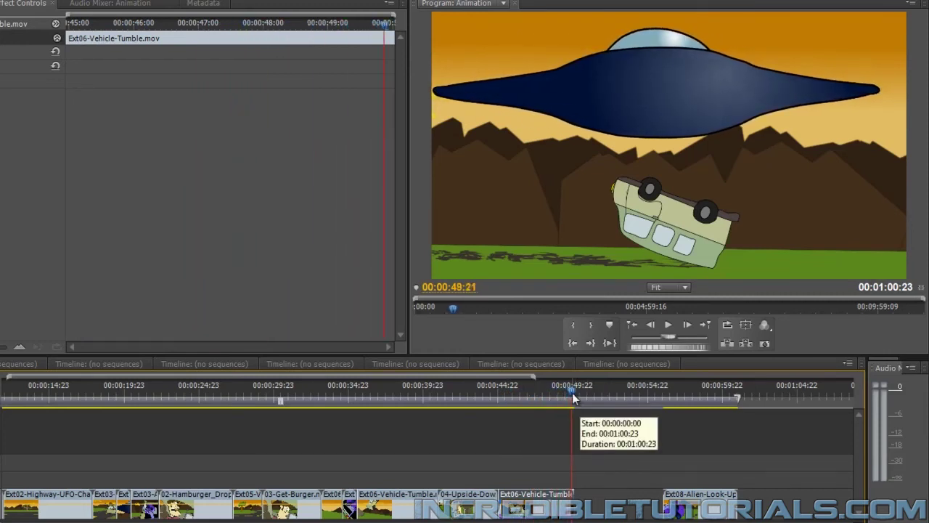
# Butt Ext08-Alien-Look-Up against the second vehicle-tumble piece and play from 00:00:50:00
pyautogui.click(554, 392)
pyautogui.moveTo(686, 495); pyautogui.dragTo(594, 496)
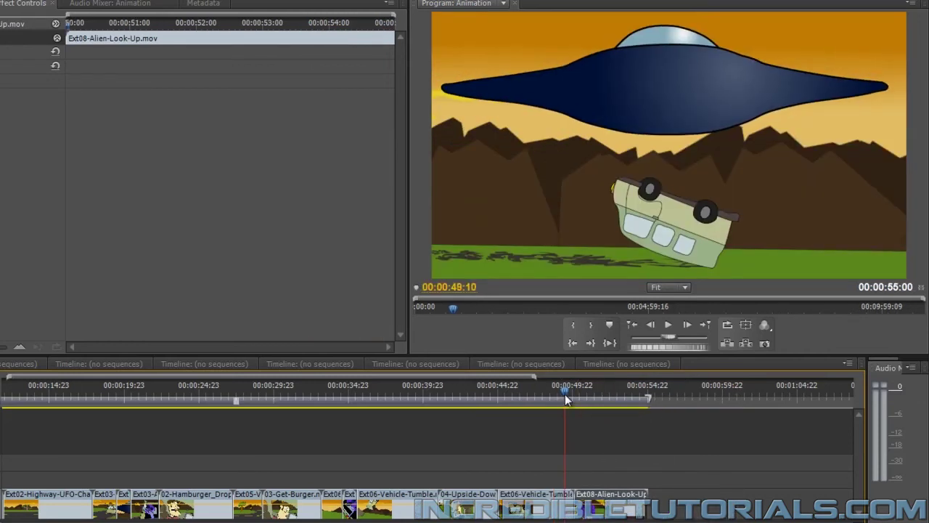
pyautogui.click(573, 396)
pyautogui.press('space')
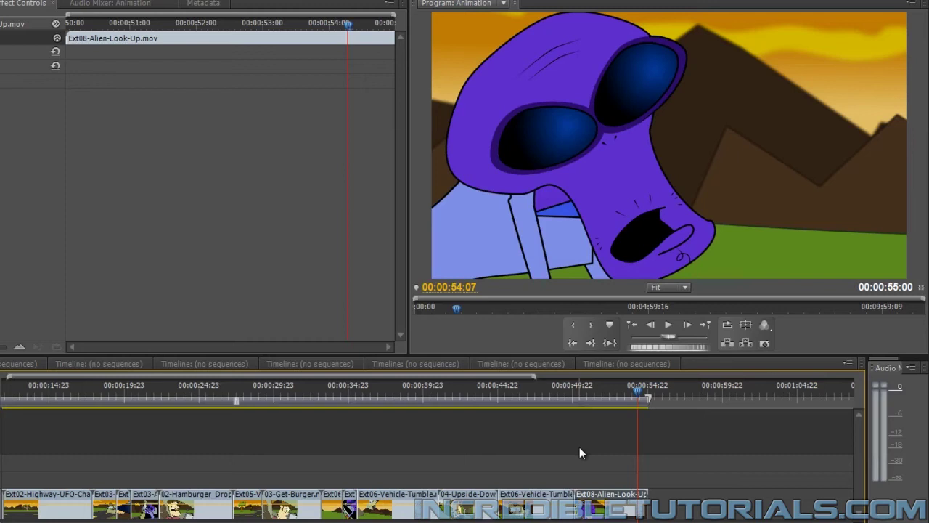
# Paste a copy of Ext06-Vehicle-Tumble after the last clip and find where the UFO hovers
pyautogui.click(550, 496)
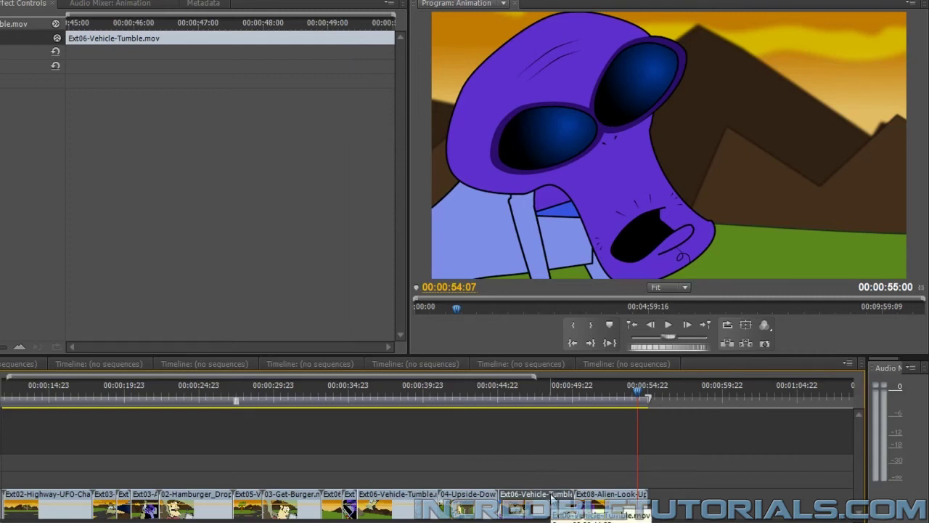
pyautogui.click(687, 393)
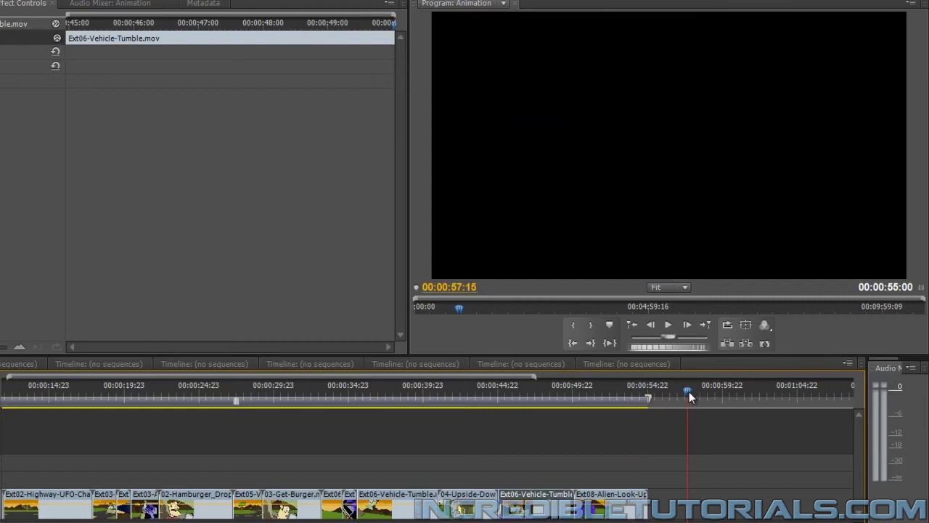
pyautogui.press('.')
pyautogui.moveTo(695, 391); pyautogui.dragTo(703, 392)
pyautogui.press('space')
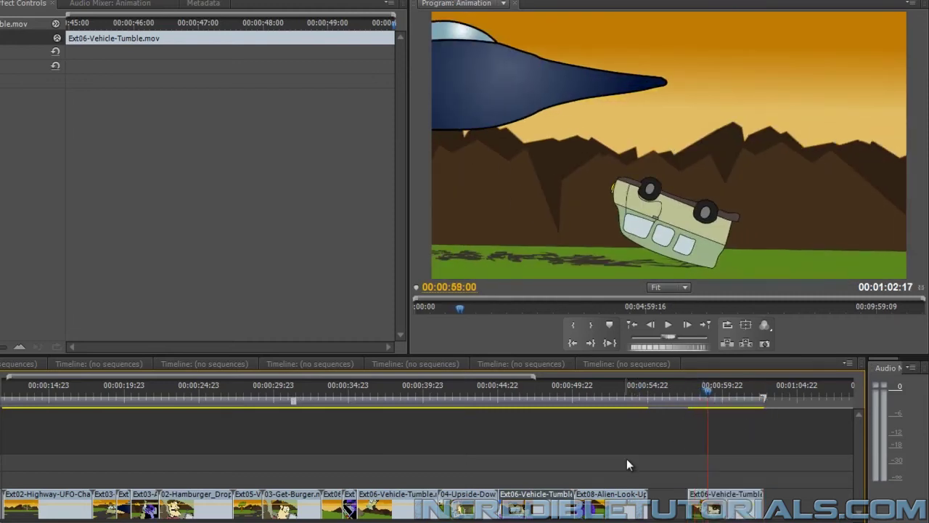
pyautogui.press('space')
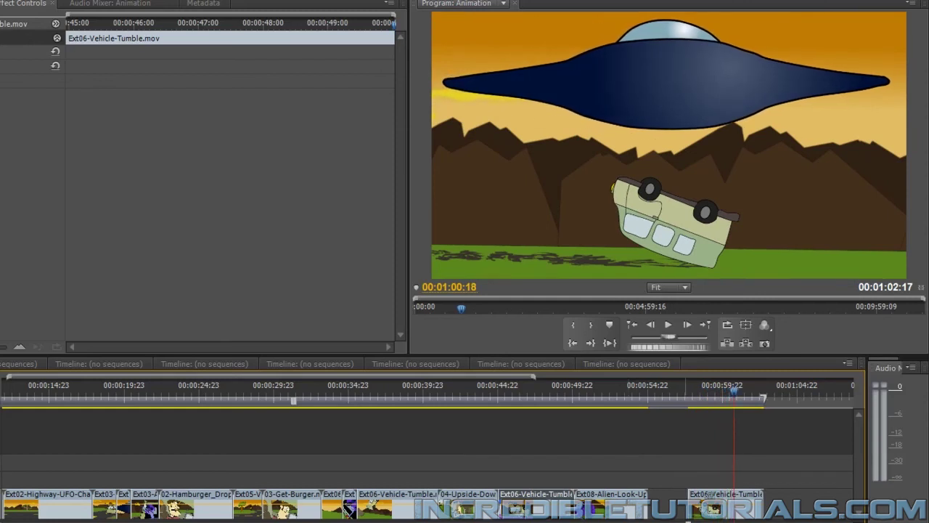
# Trim the copy's start to the hover frame, butt it against Ext08, and play the ending
pyautogui.moveTo(689, 512); pyautogui.dragTo(735, 513)
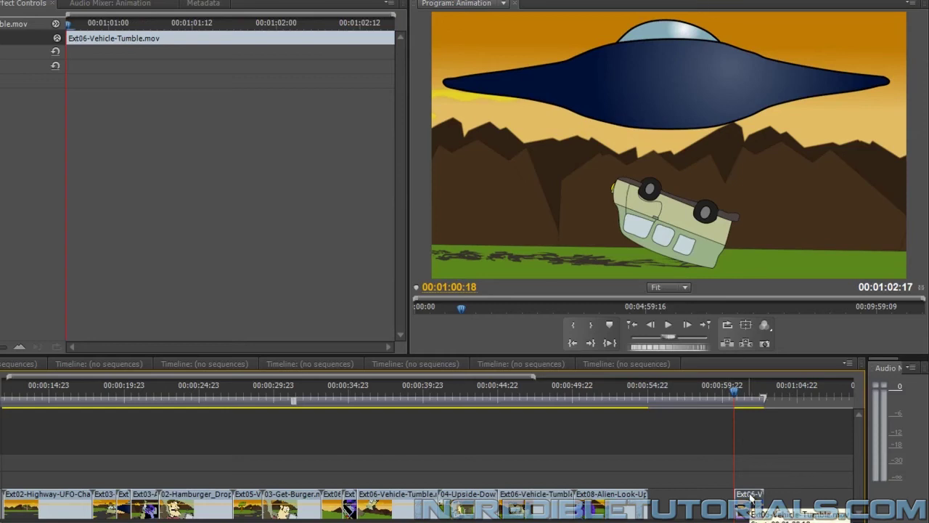
pyautogui.moveTo(749, 496); pyautogui.dragTo(665, 498)
pyautogui.click(629, 398)
pyautogui.press('space')
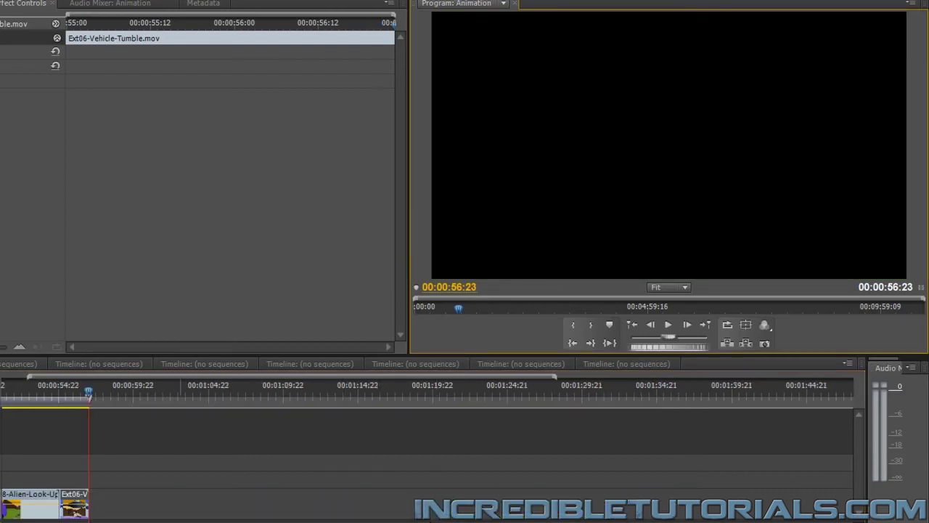
# Fit the whole sequence in view, play from the start, and park at 00:00:01:10
pyautogui.scroll(1, 429, 436)
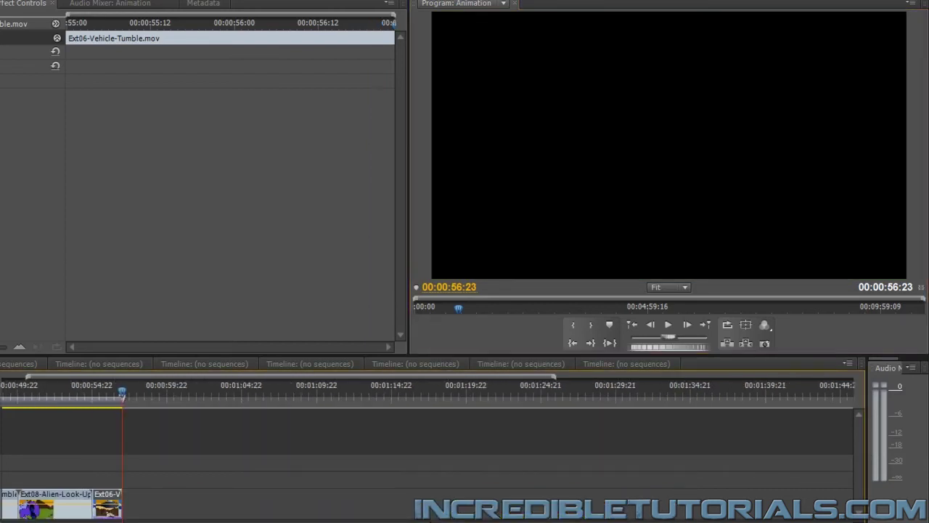
pyautogui.press('\\')
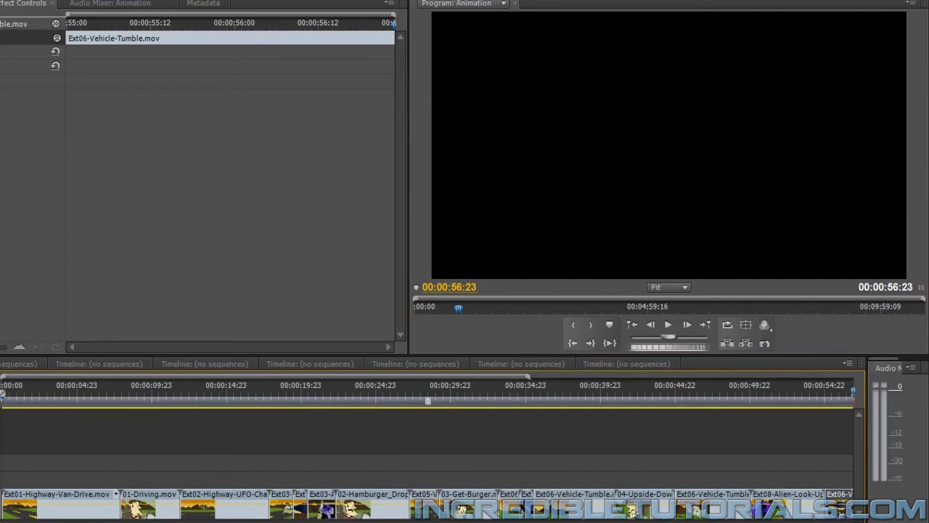
pyautogui.click(44, 392)
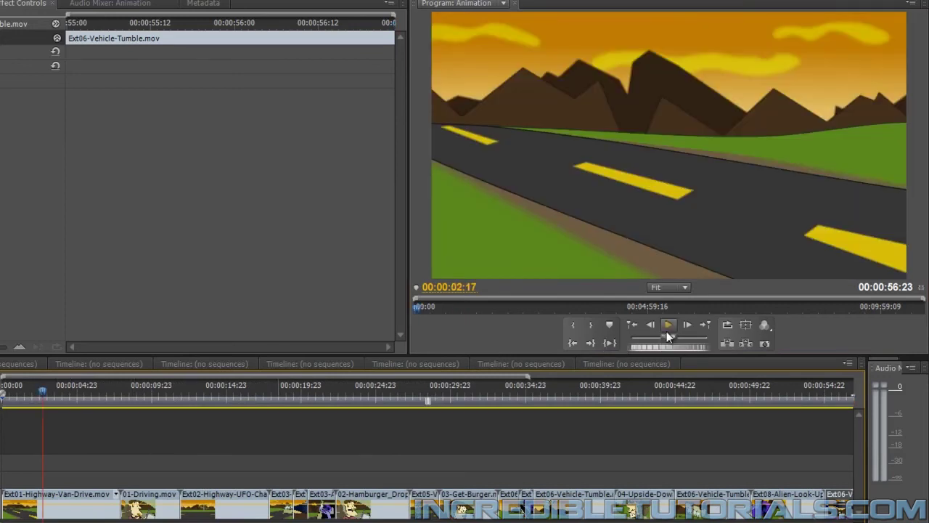
pyautogui.moveTo(27, 399); pyautogui.dragTo(3, 399)
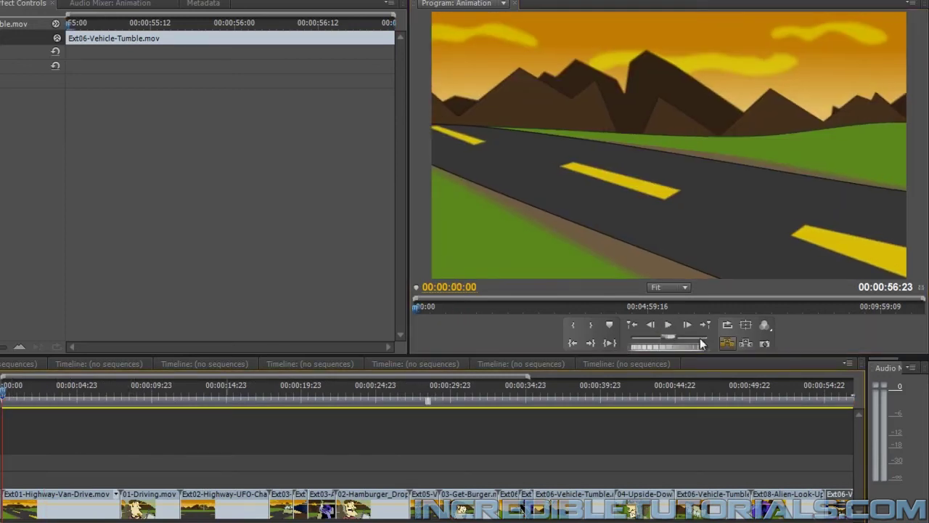
pyautogui.click(667, 326)
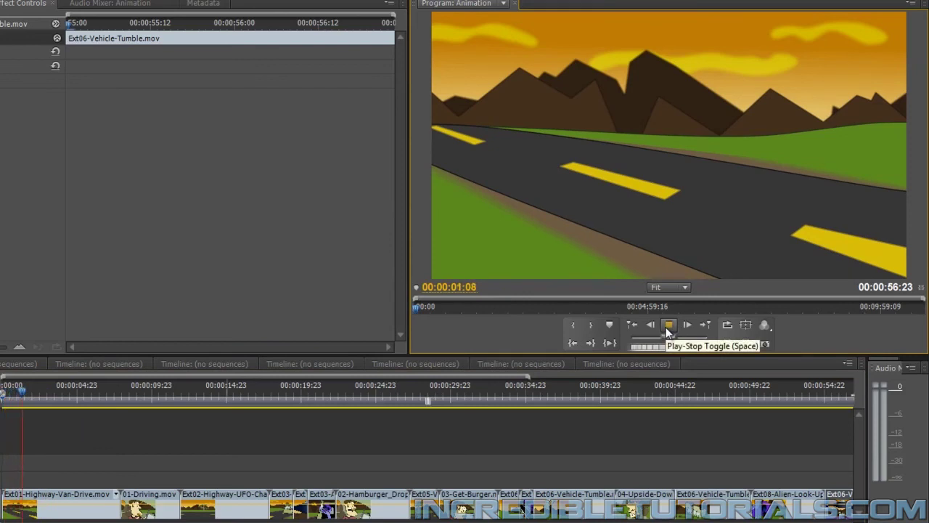
pyautogui.click(669, 328)
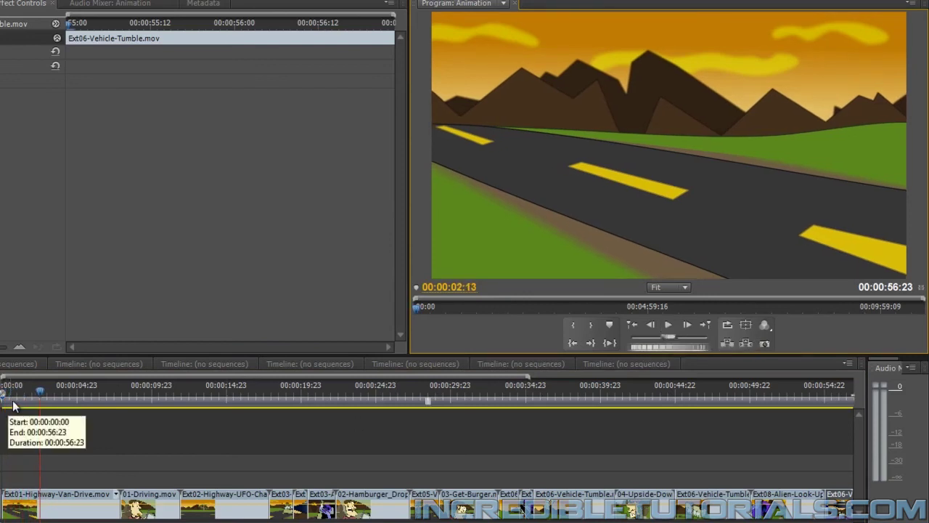
pyautogui.moveTo(38, 392); pyautogui.dragTo(21, 396)
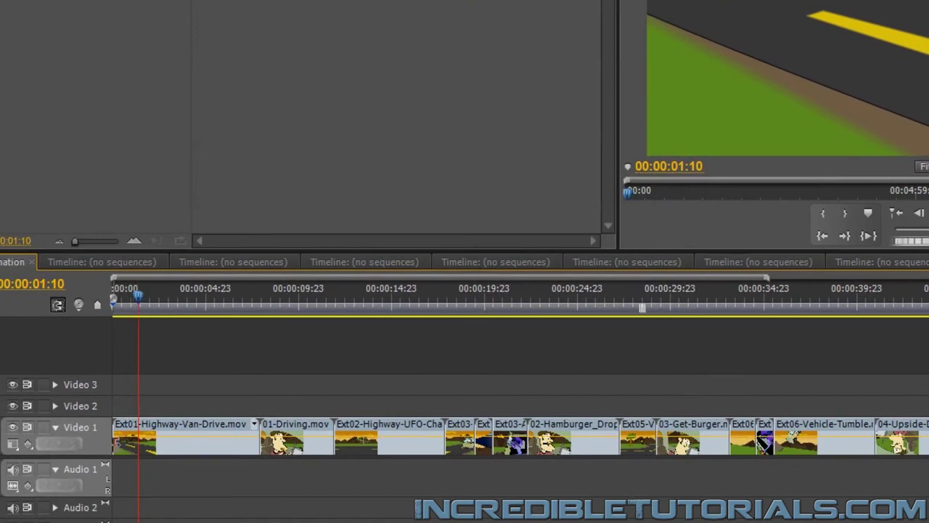
# Trim Ext01-Highway-Van-Drive's start to 00:00:01:10 and select all Video 1 clips to move back to 00:00
pyautogui.moveTo(117, 445); pyautogui.dragTo(139, 444)
pyautogui.press('-')
pyautogui.press('-')
pyautogui.press('-')
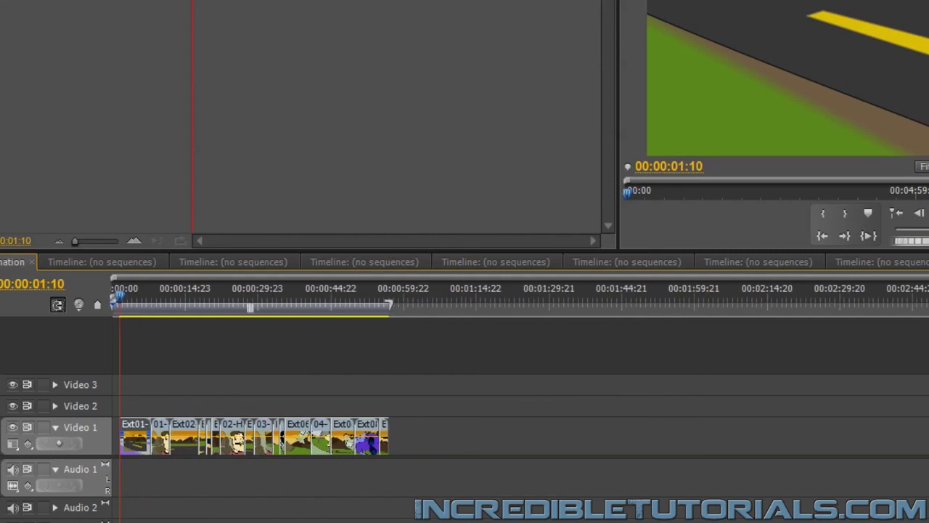
pyautogui.moveTo(408, 519); pyautogui.dragTo(132, 428)
pyautogui.press('=')
pyautogui.press('=')
pyautogui.press('=')
pyautogui.press('=')
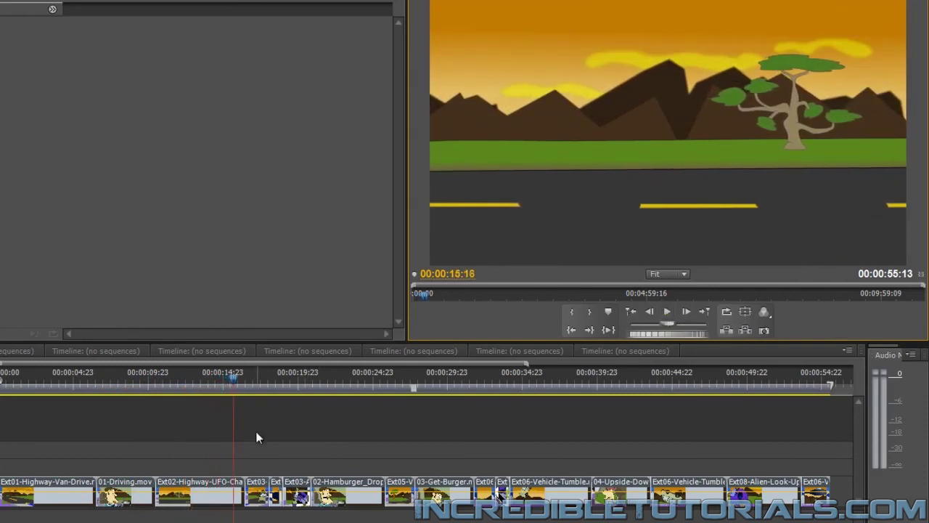
# Ripple-trim Ext02-Highway-UFO-Chase's out point by 10 frames, bringing the sequence to 00:00:55:02
pyautogui.moveTo(240, 483); pyautogui.dragTo(241, 483)
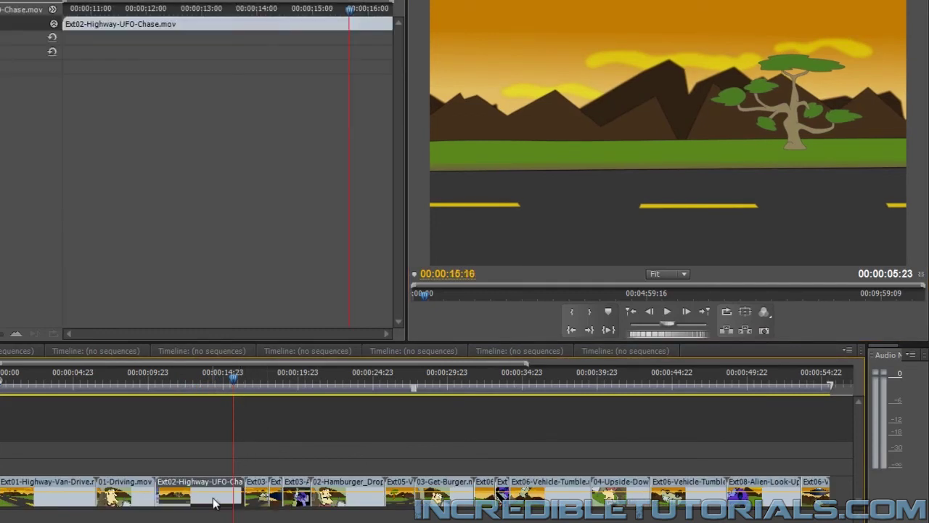
pyautogui.press('=')
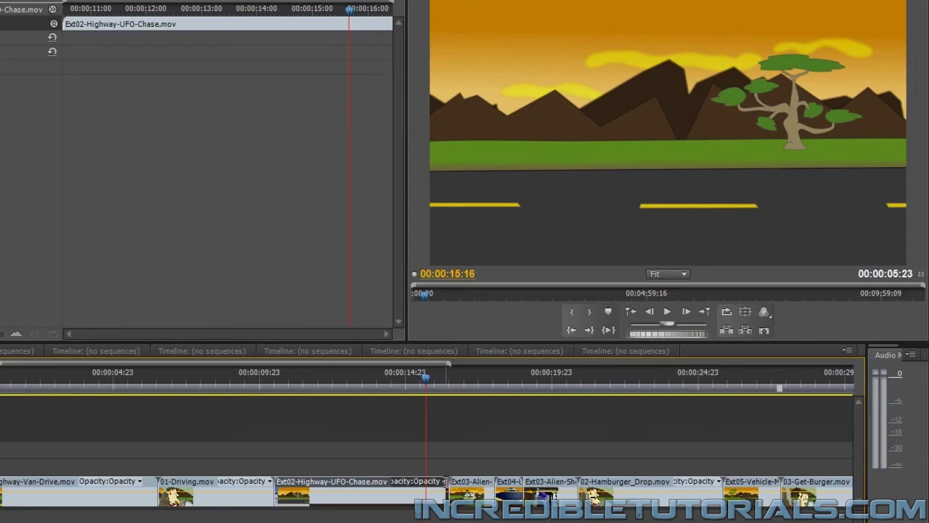
pyautogui.moveTo(444, 488); pyautogui.dragTo(434, 487)
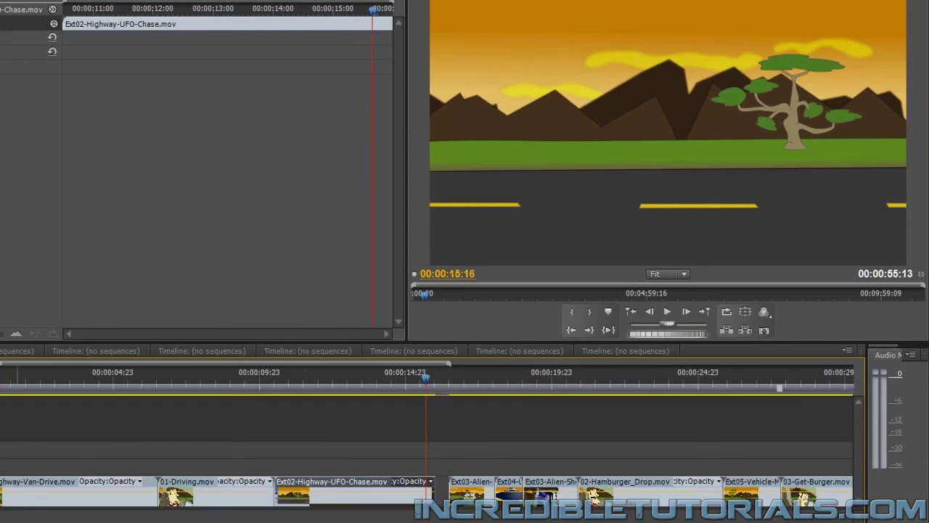
pyautogui.press('-')
pyautogui.press('-')
pyautogui.moveTo(595, 512); pyautogui.dragTo(176, 486)
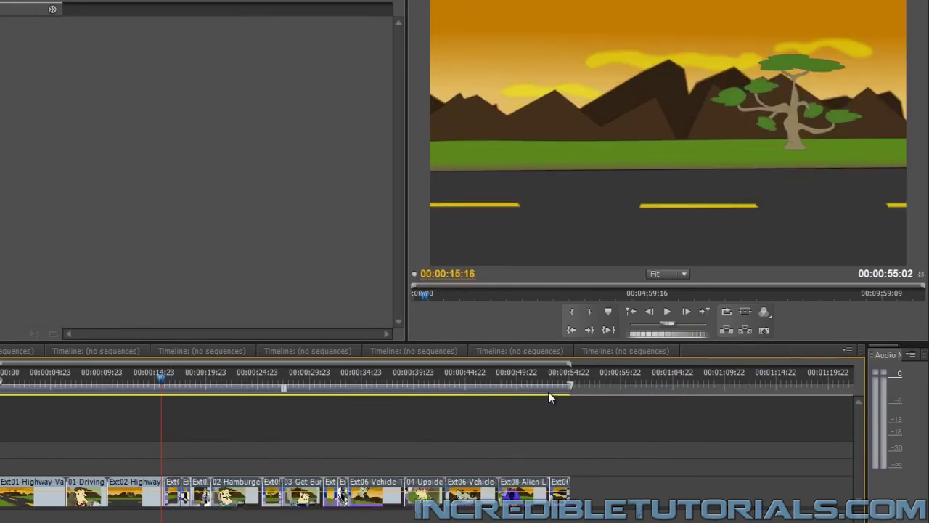
pyautogui.moveTo(162, 370); pyautogui.dragTo(140, 379)
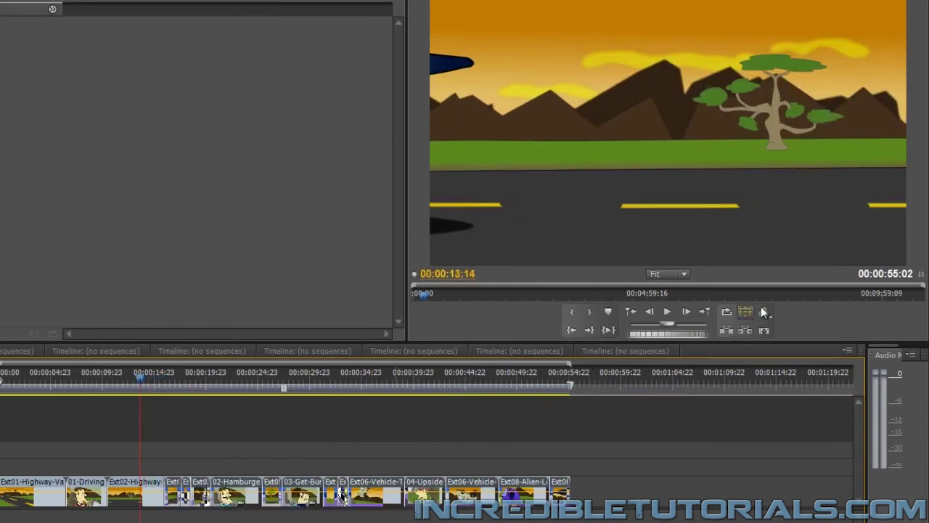
pyautogui.click(669, 310)
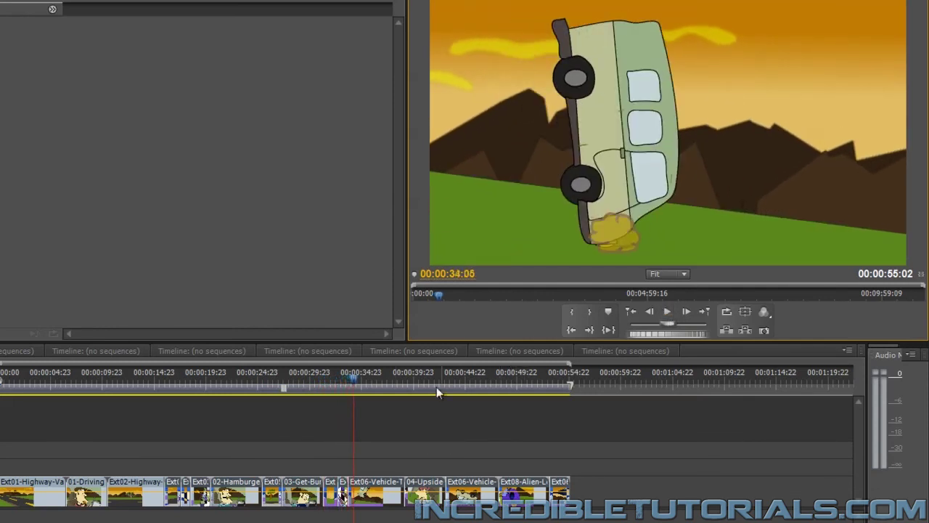
# Play the upside-down shot and stop at 00:00:41:20
pyautogui.click(405, 378)
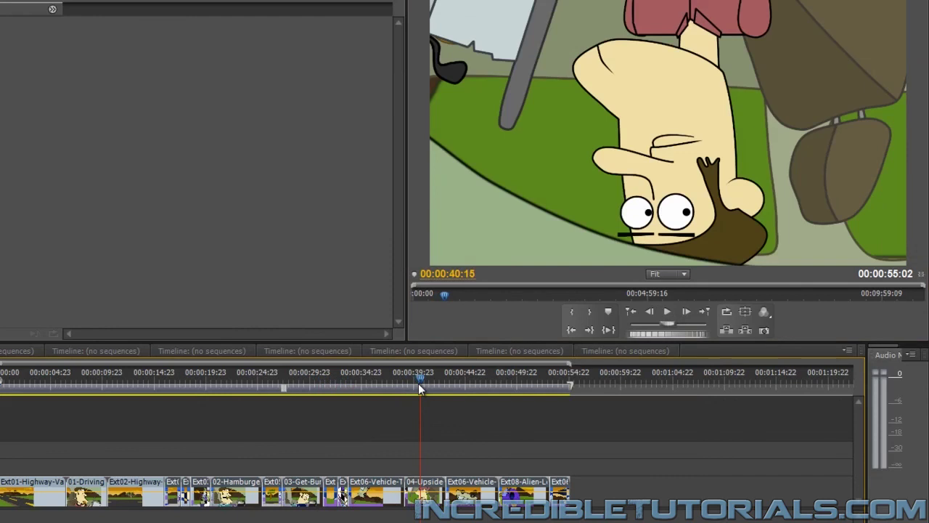
pyautogui.moveTo(418, 383); pyautogui.dragTo(403, 383)
pyautogui.click(666, 314)
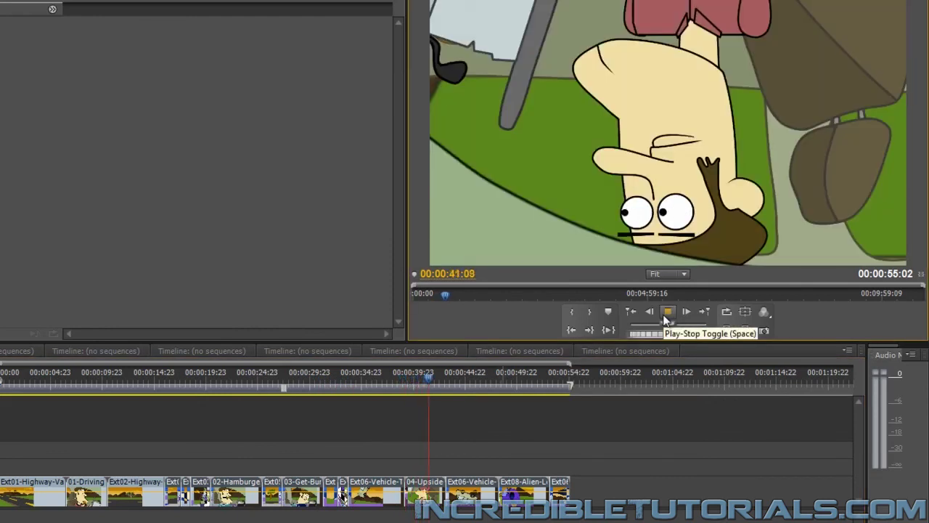
pyautogui.click(666, 317)
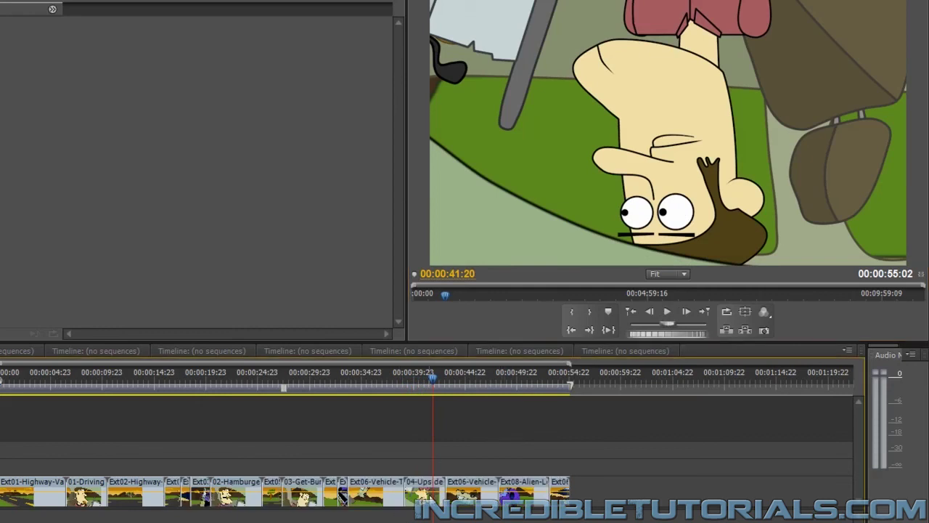
# Shorten 04-Upside-Down's end by 16 frames and review from 00:00:38:15 to the alien close-up
pyautogui.moveTo(443, 485); pyautogui.dragTo(433, 482)
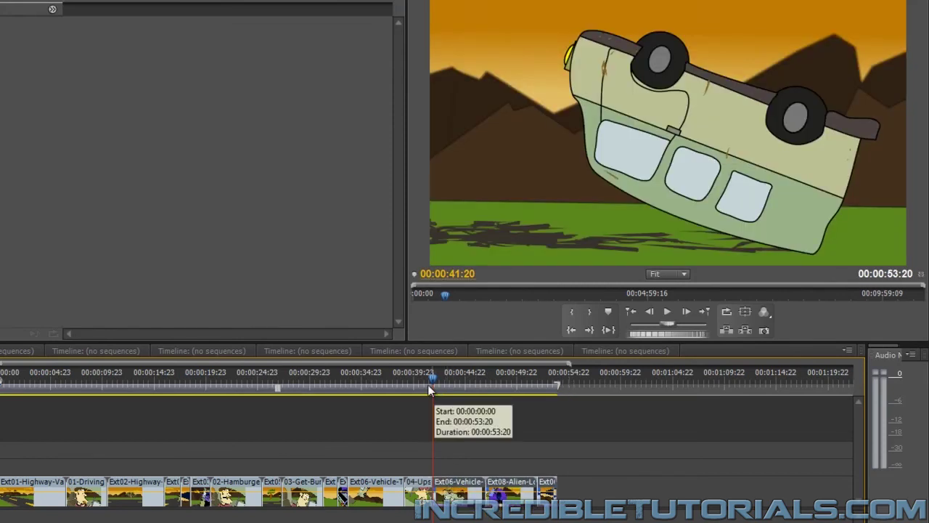
pyautogui.click(400, 385)
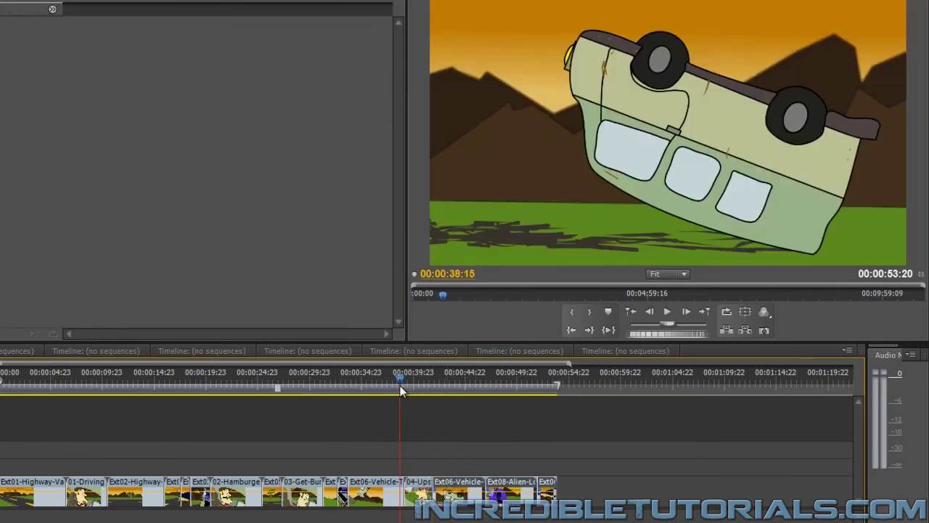
pyautogui.click(674, 313)
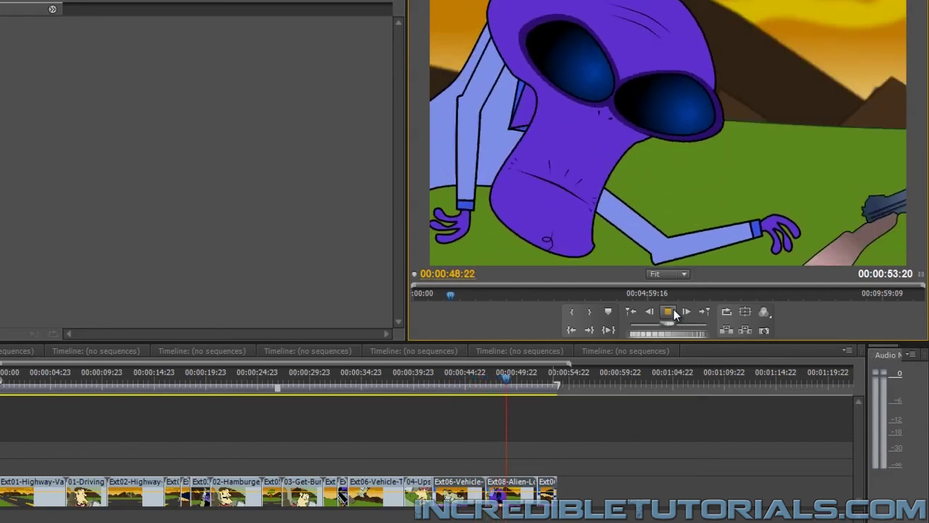
pyautogui.click(674, 310)
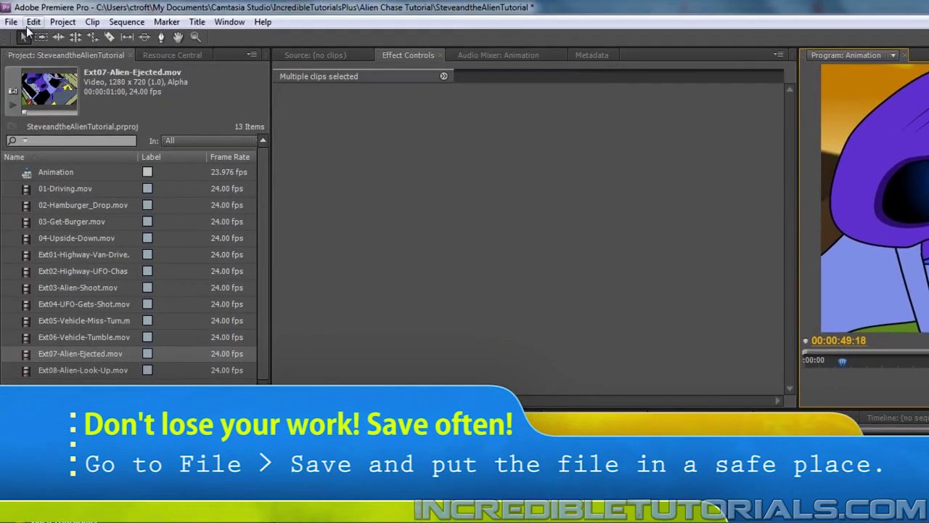
# Save the SteveandtheAlienTutorial project, then bring up the File > Export format options
pyautogui.click(11, 22)
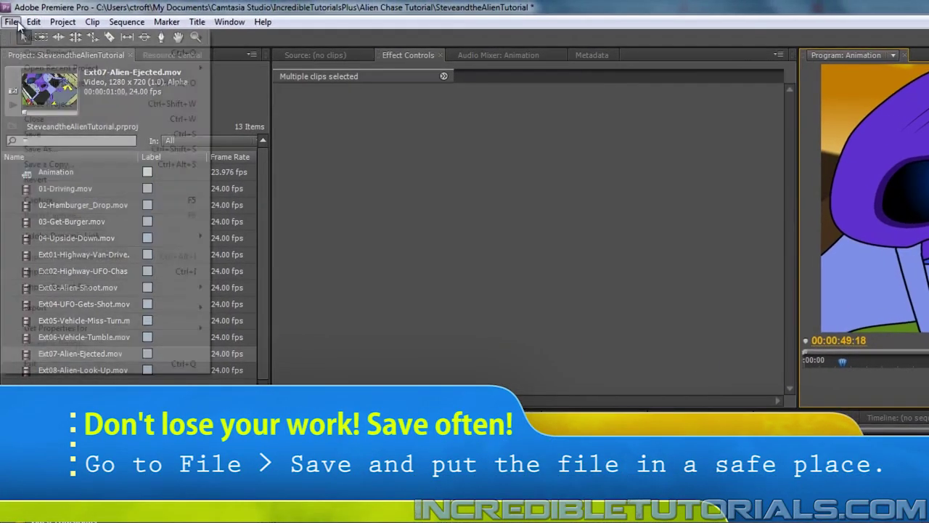
pyautogui.click(46, 133)
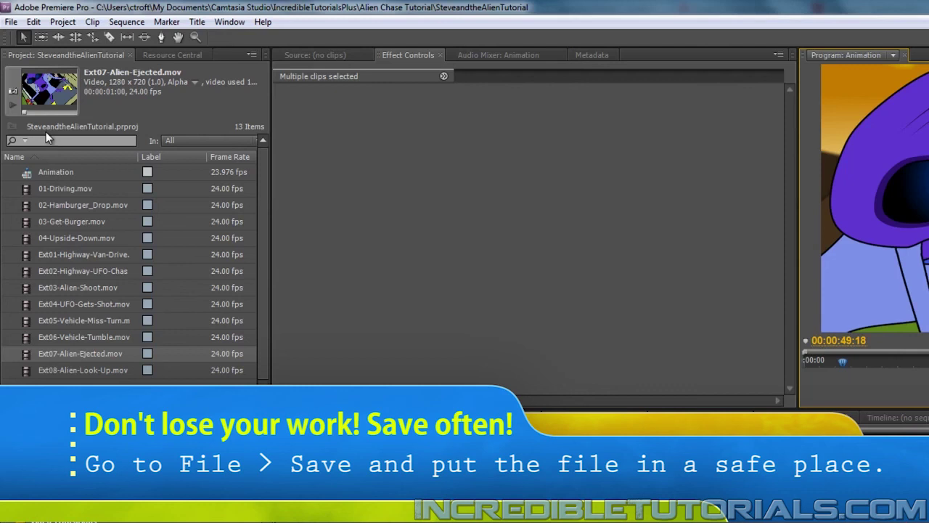
pyautogui.click(12, 22)
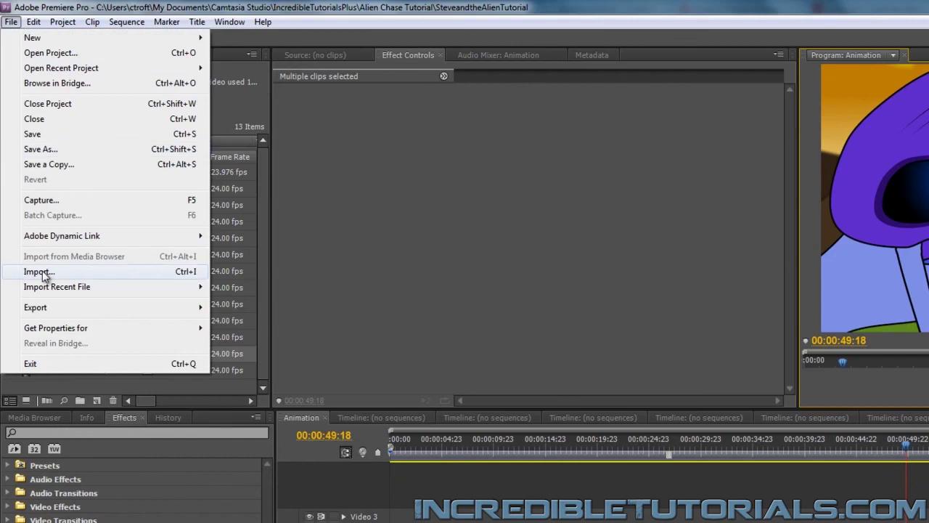
pyautogui.moveTo(52, 304)
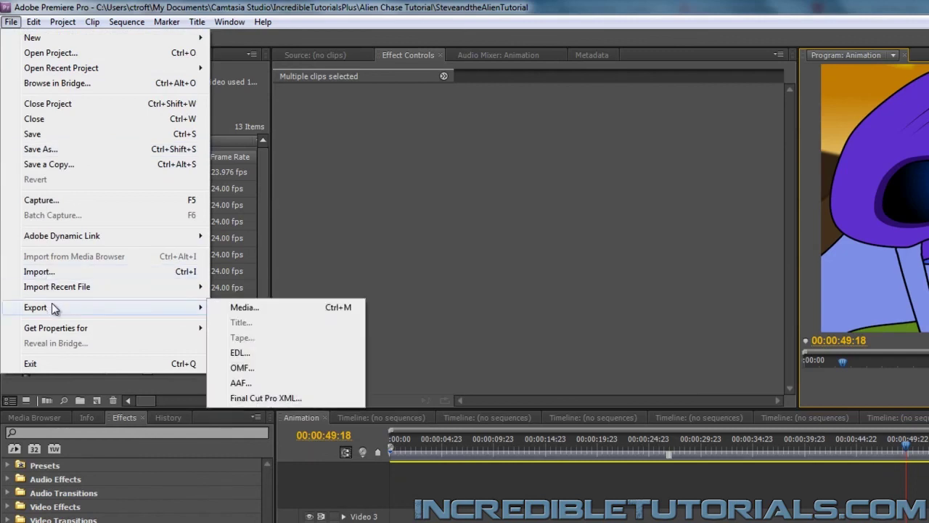